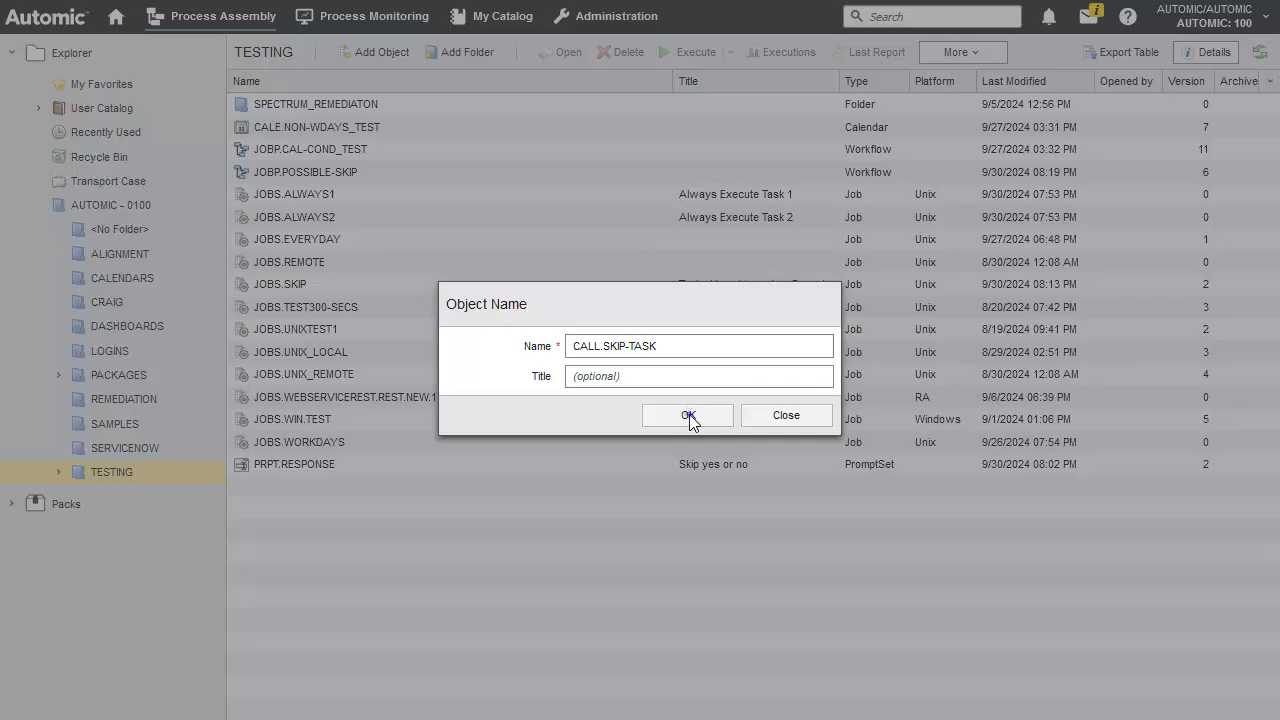
Create the notification object CALL.SKIP-TASK and add REMEDIATION_OPS as its recipient without a calendar event
click(688, 413)
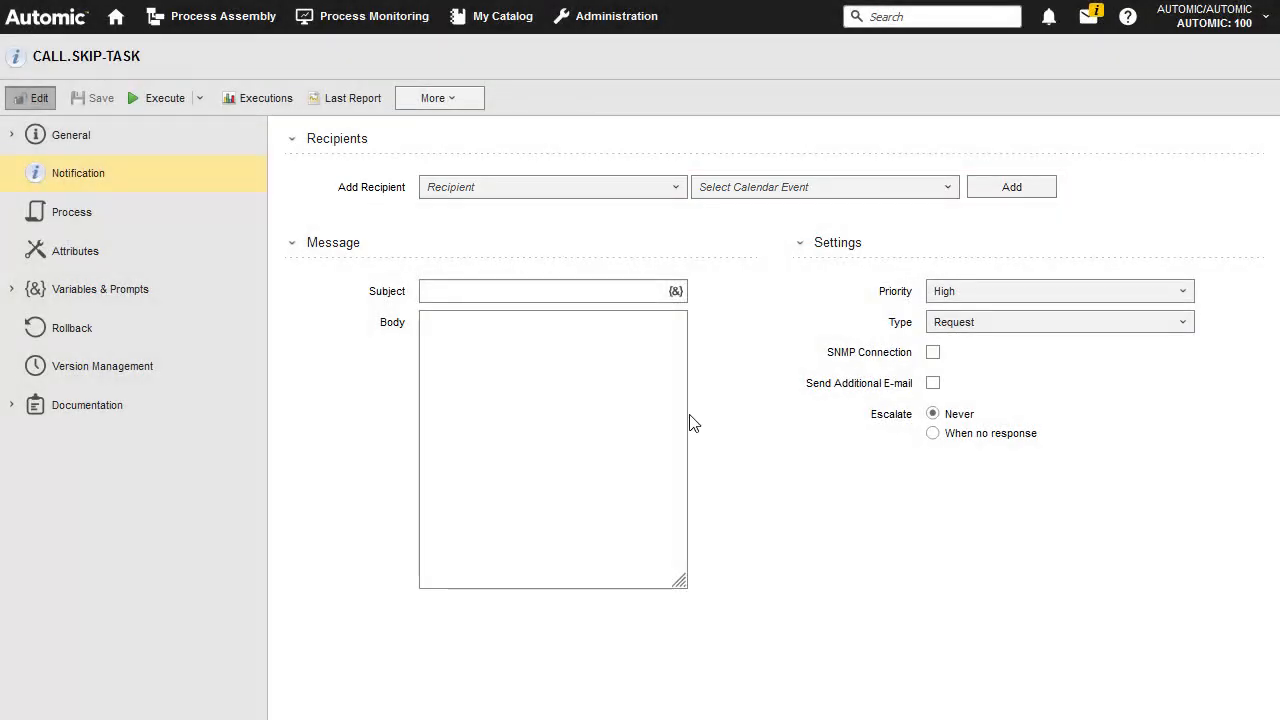
click(468, 188)
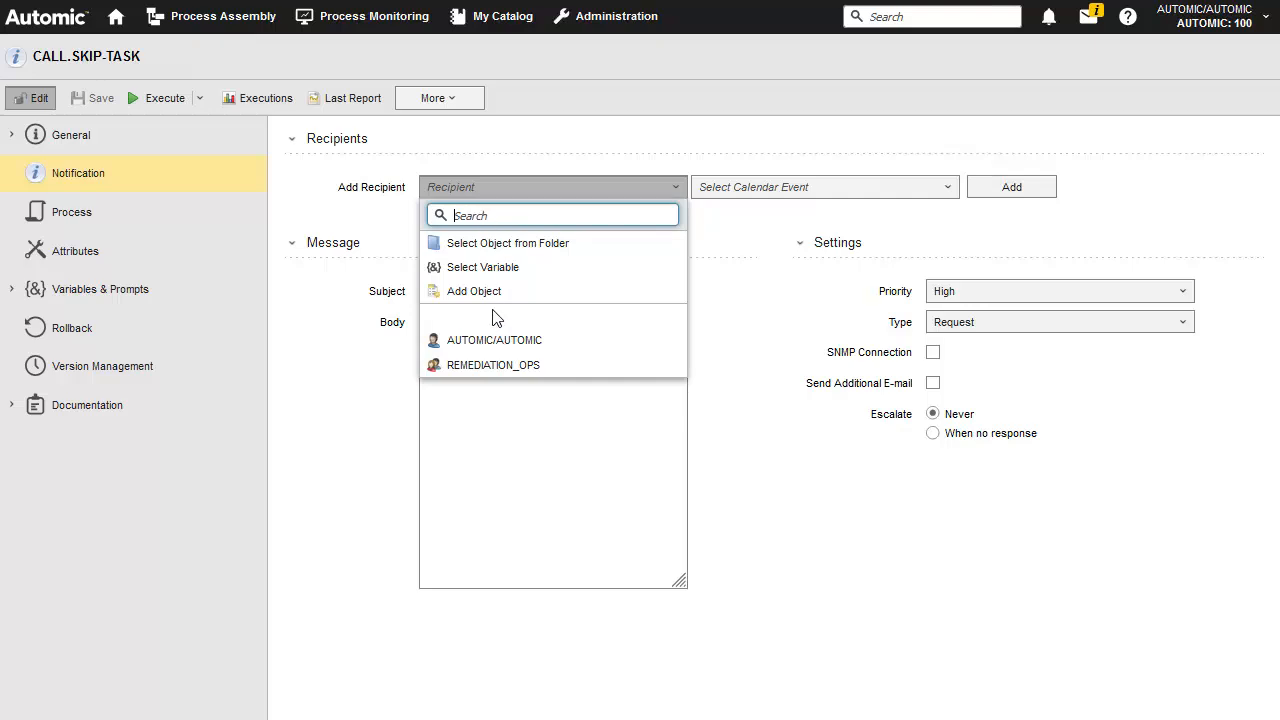
click(495, 367)
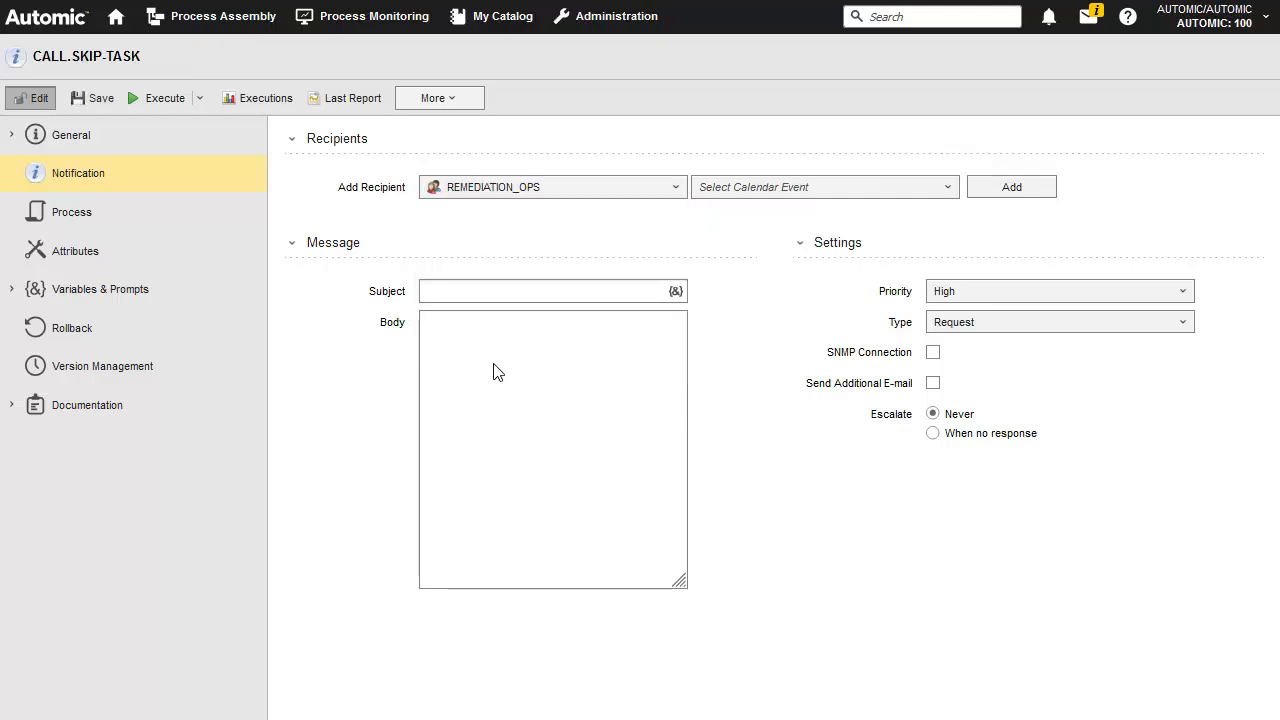
click(1012, 188)
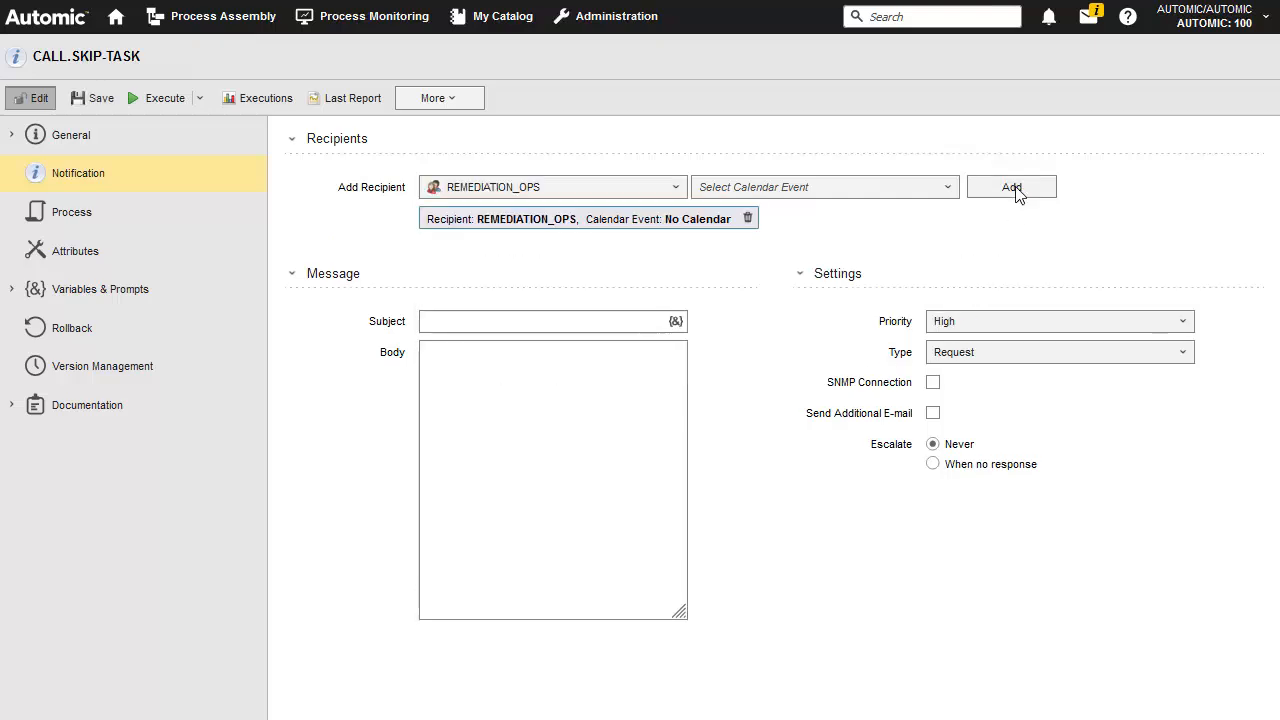
Set the subject to "The Task was skipped" and the body to "The second Task in the Workflow was skipped with the RESPONSE set to &RESPONSE#"
click(439, 321)
text(The Task was skipped)
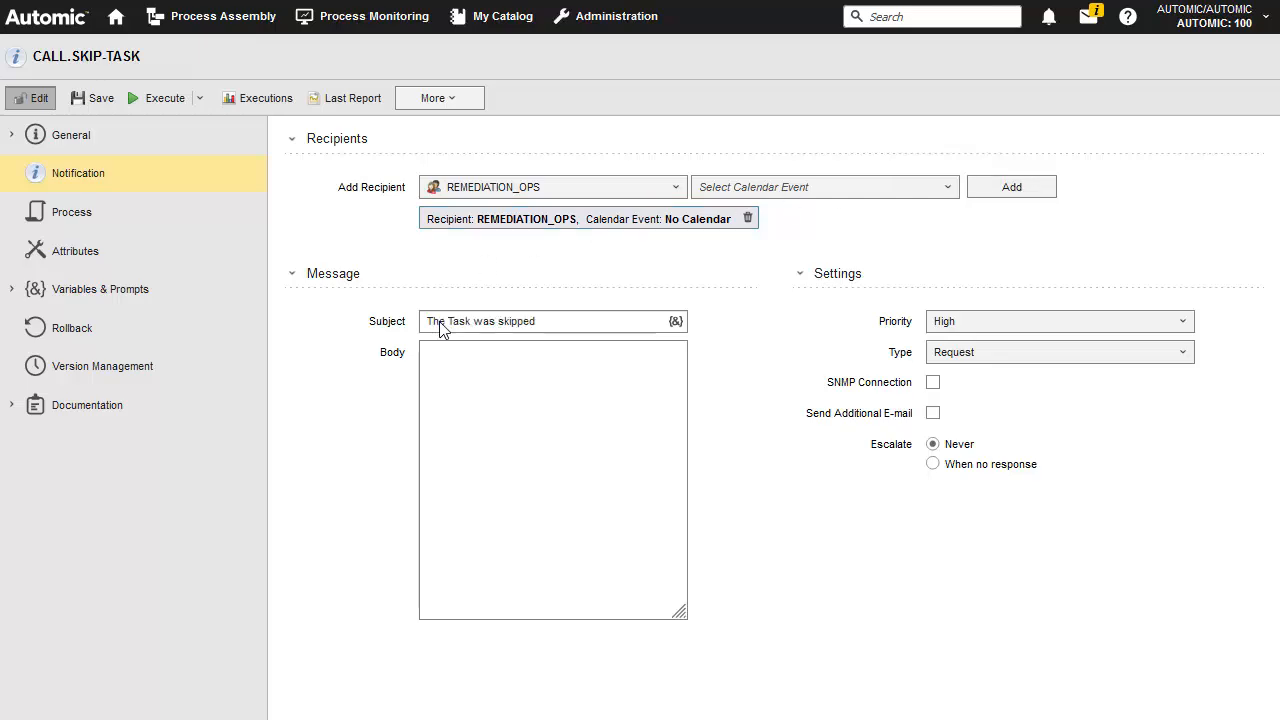
click(437, 360)
text(The second Task in the Workflow was skipped with the RESPONSE set to &RESPONSE#)
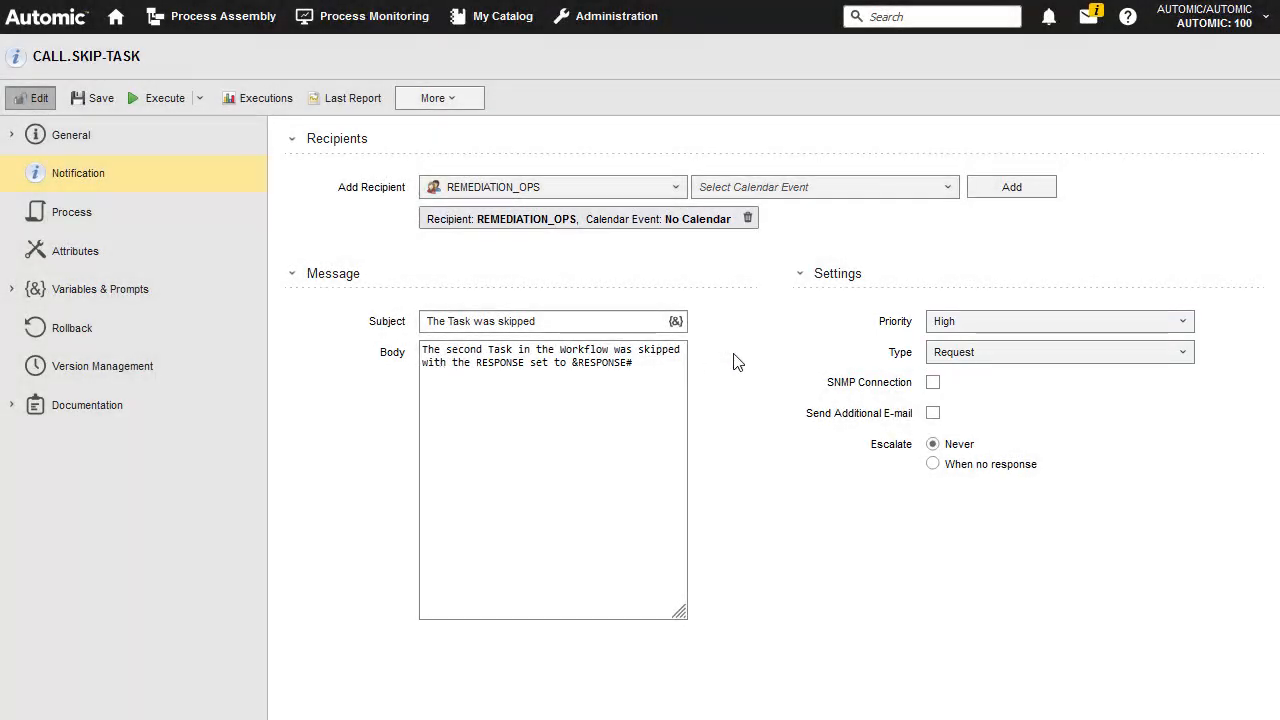
Set the notification's priority to Low and save the object
click(973, 322)
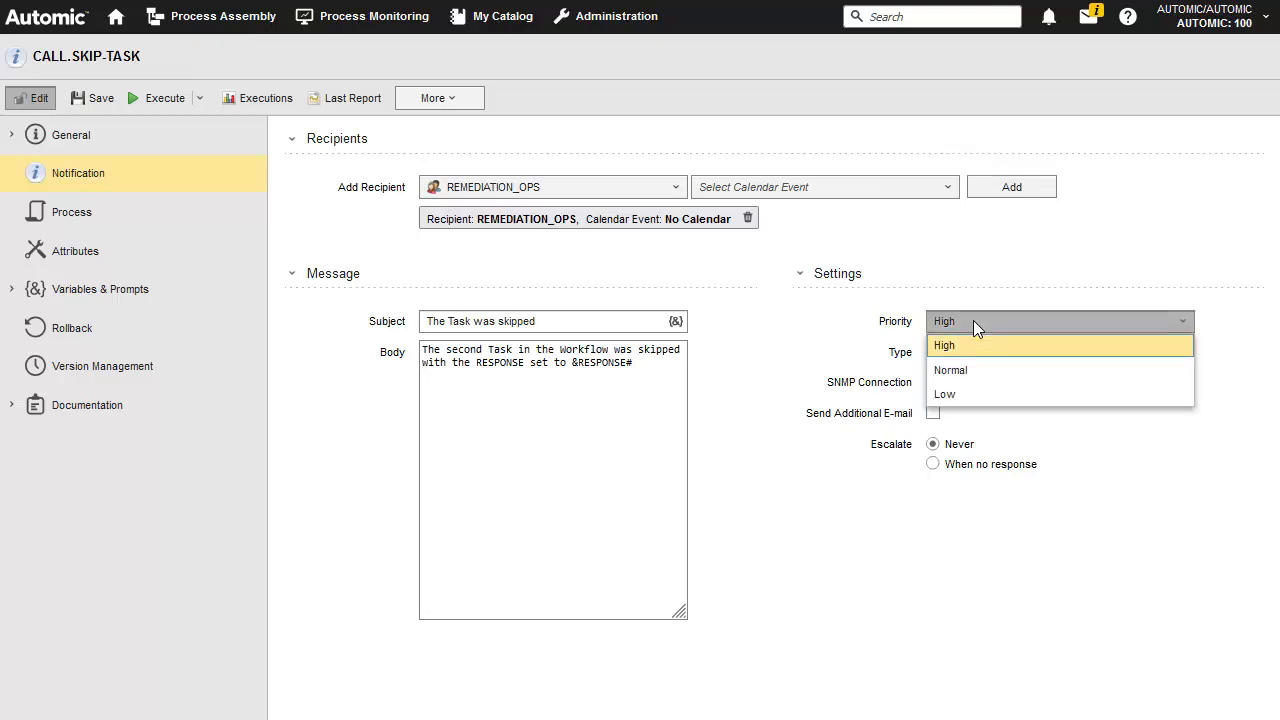
click(944, 394)
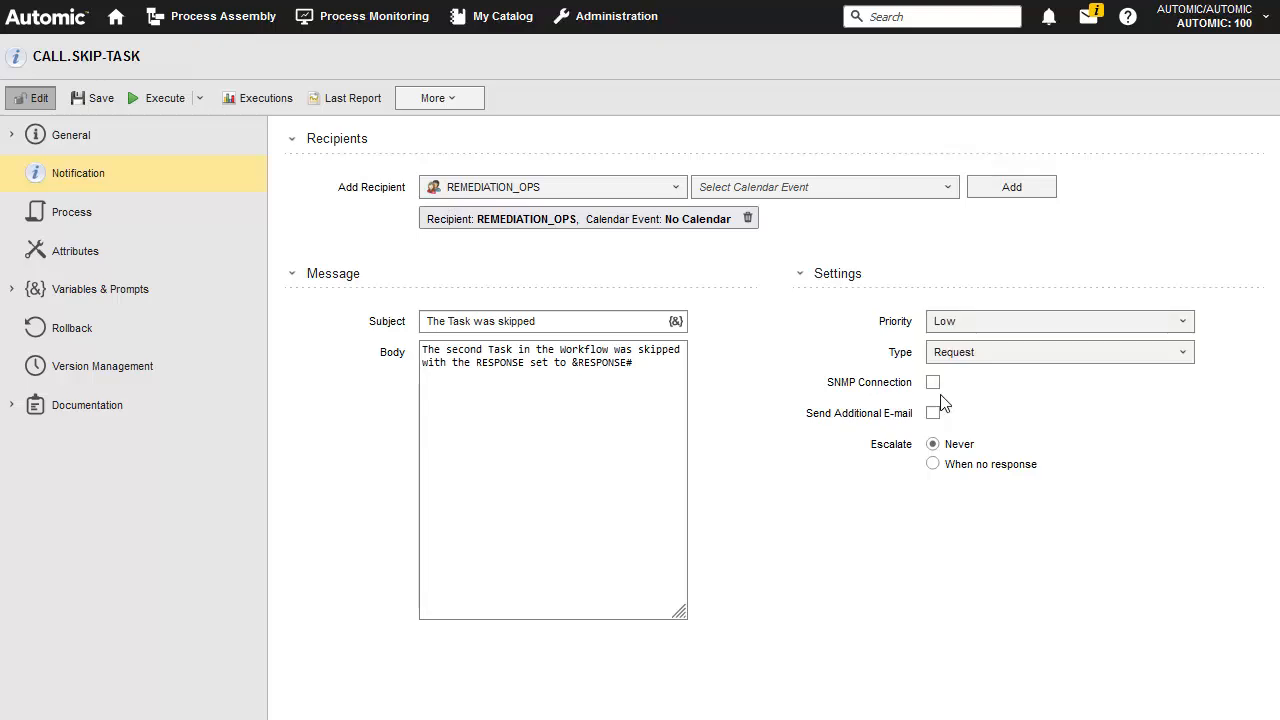
click(97, 100)
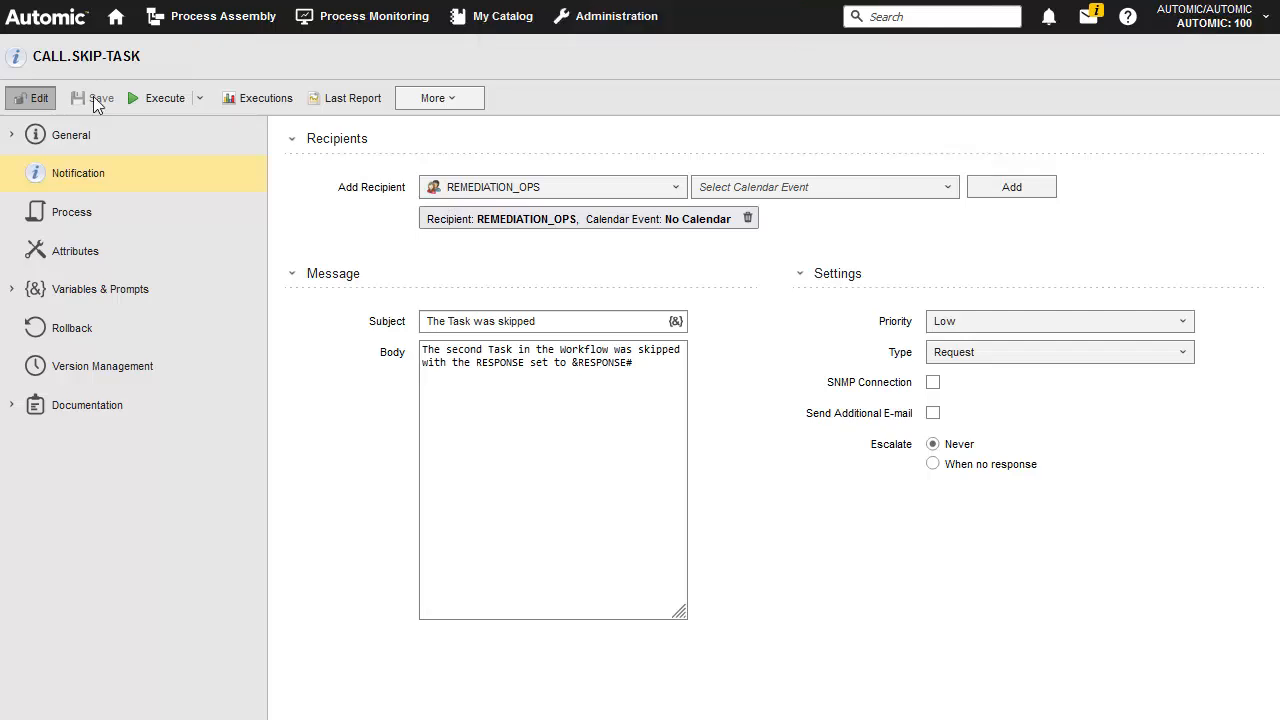
Open the workflow JOBP.POSSIBLE-SKIP from the TESTING folder and place CALL.SKIP-TASK below JOBS.ALWAYS2
click(220, 22)
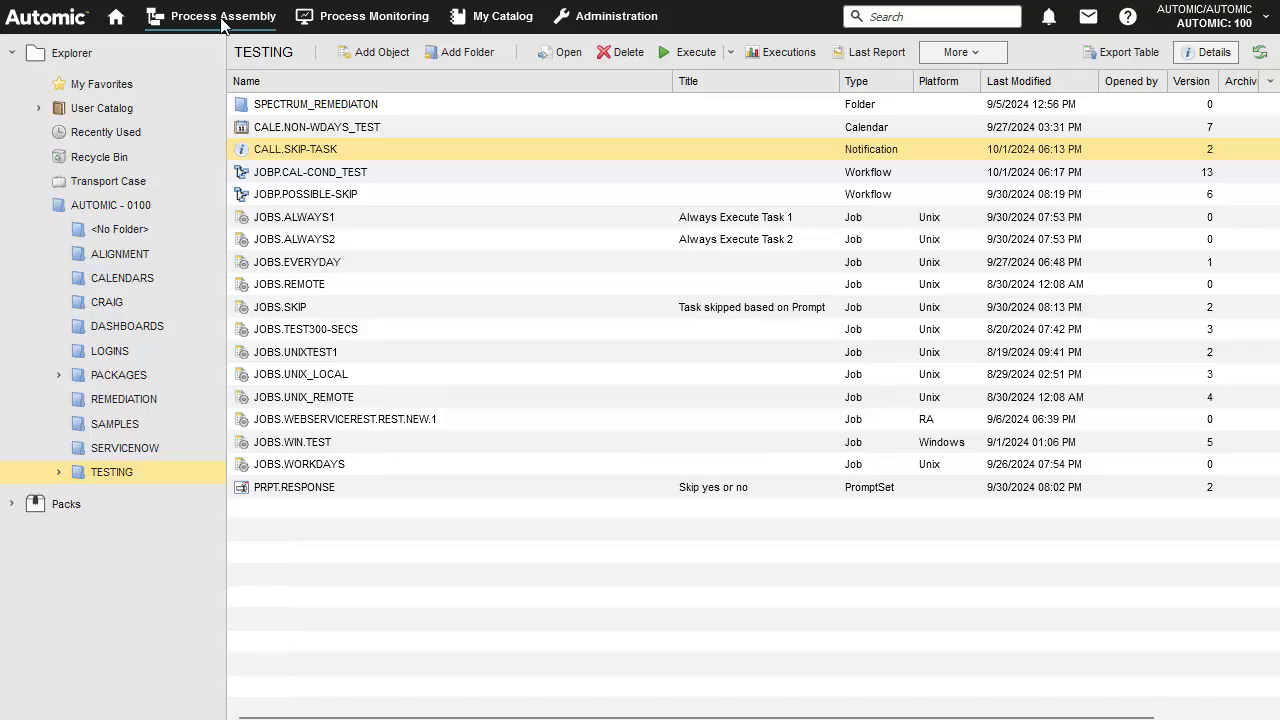
double_click(305, 194)
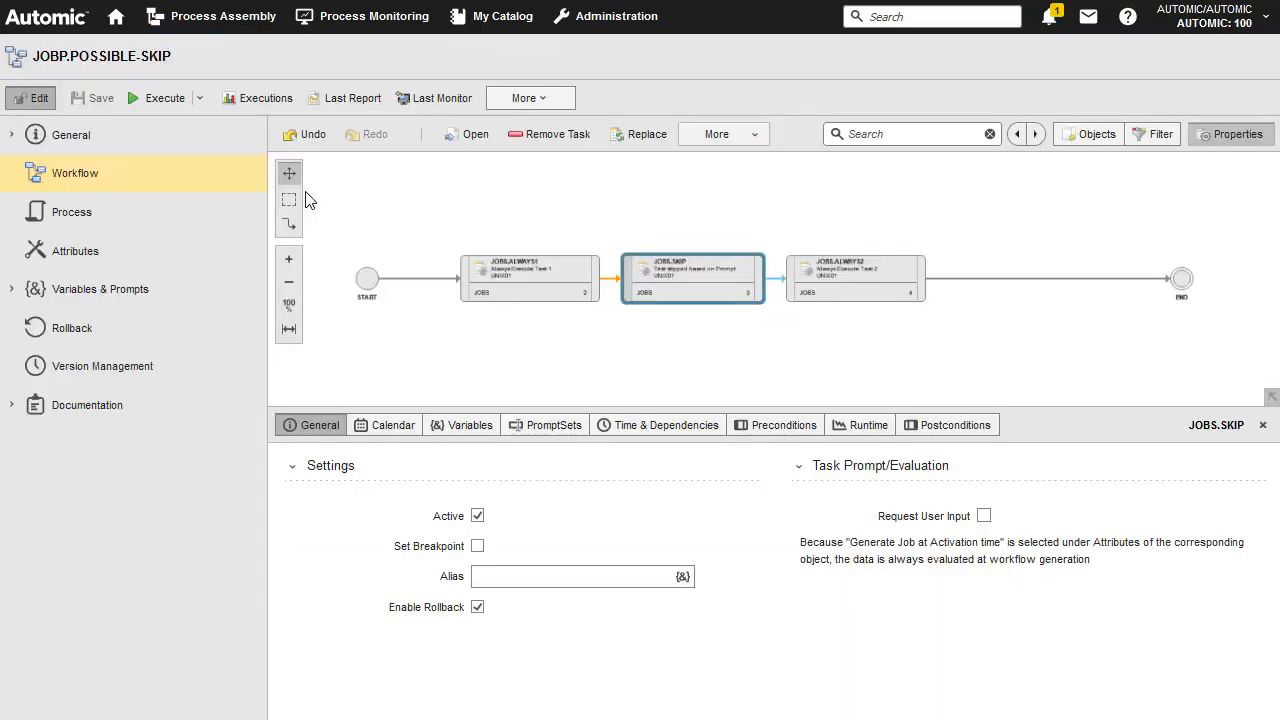
click(1097, 134)
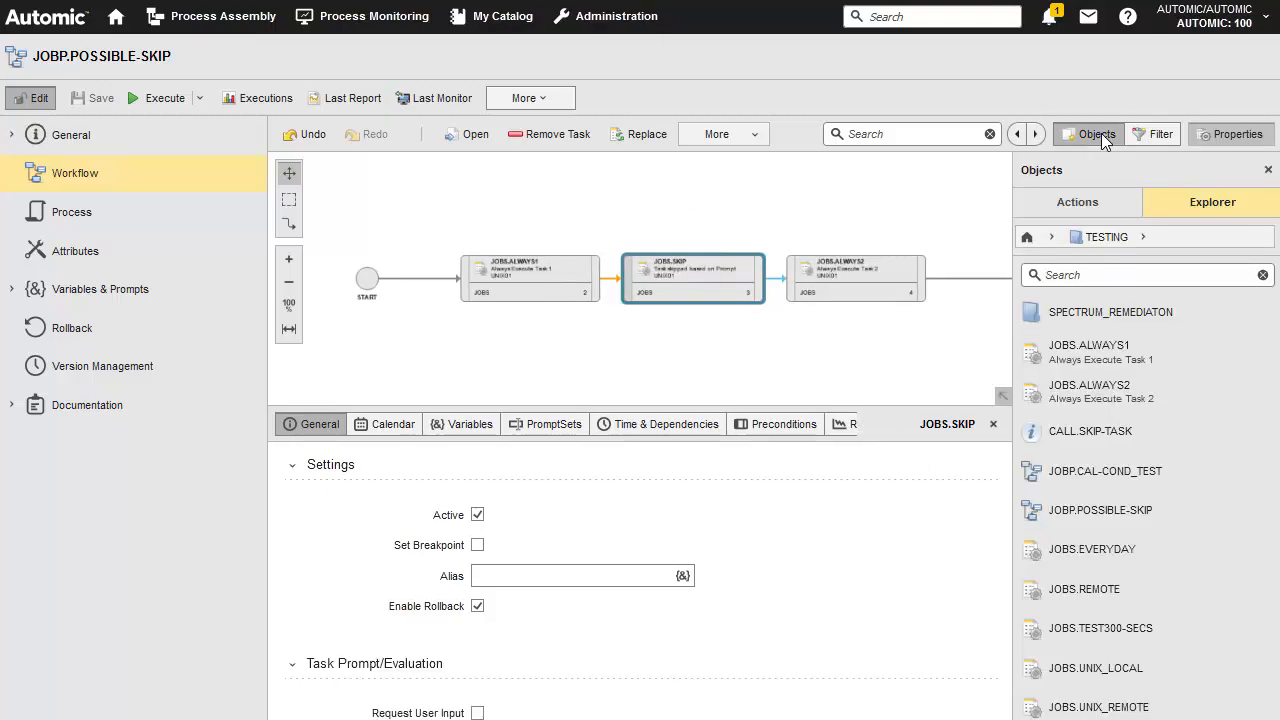
drag(1075, 431, 790, 352)
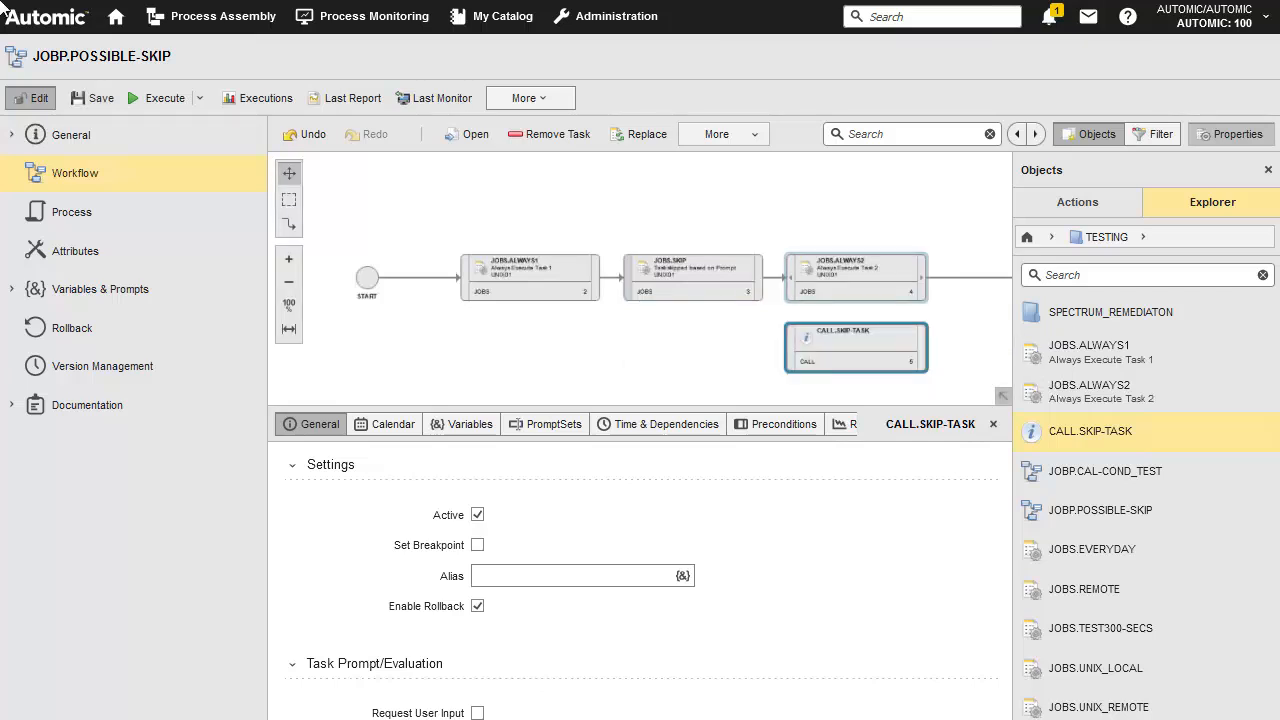
Link JOBS.SKIP to CALL.SKIP-TASK and CALL.SKIP-TASK to the END node
click(1268, 169)
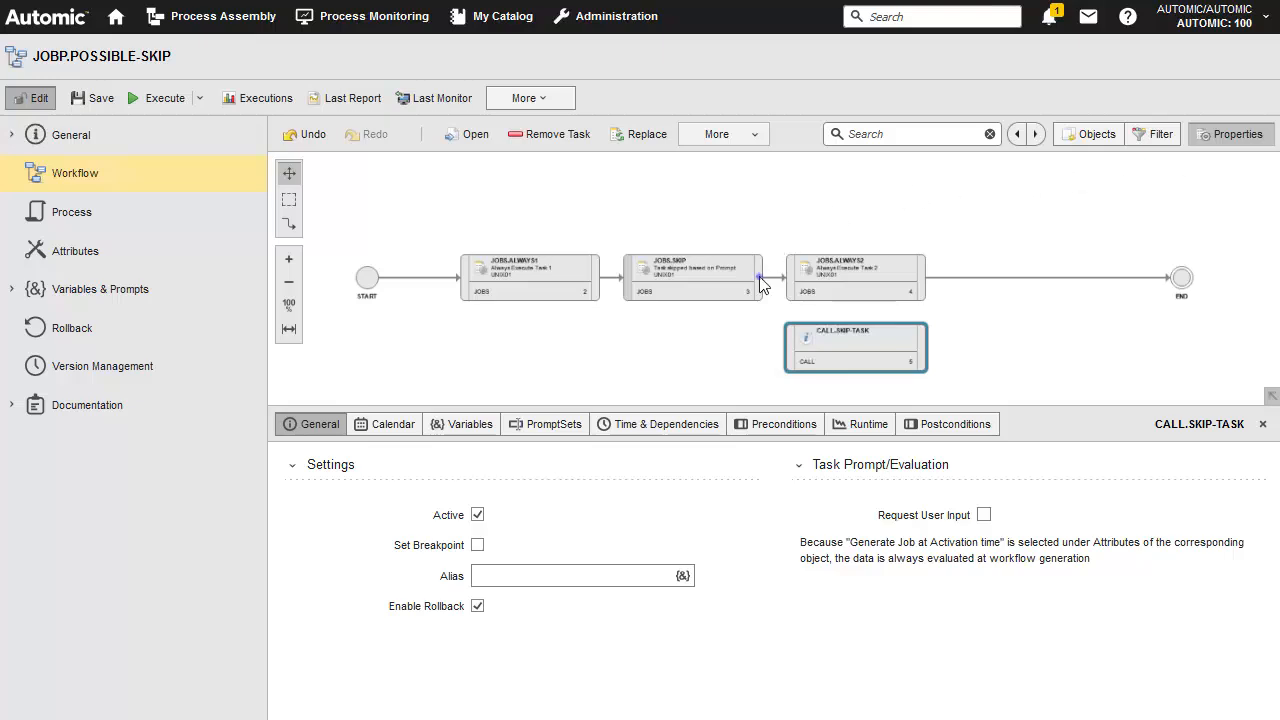
drag(764, 279, 793, 362)
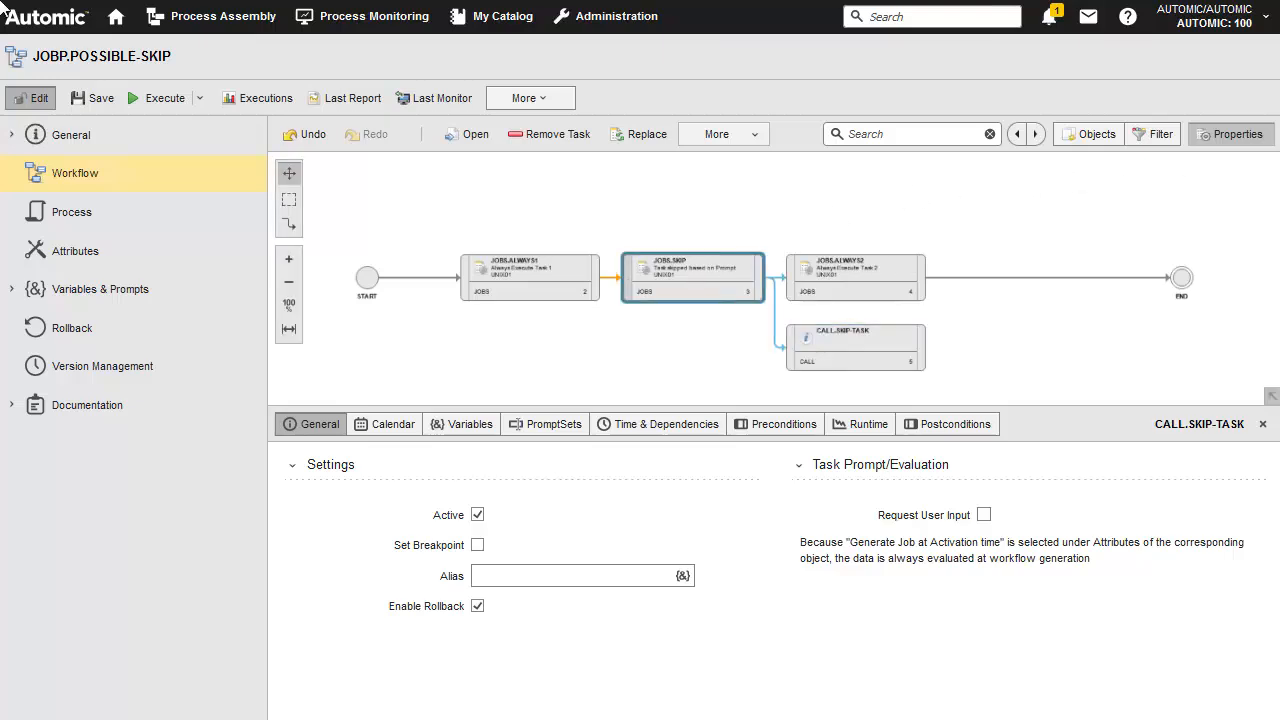
drag(926, 352, 1182, 279)
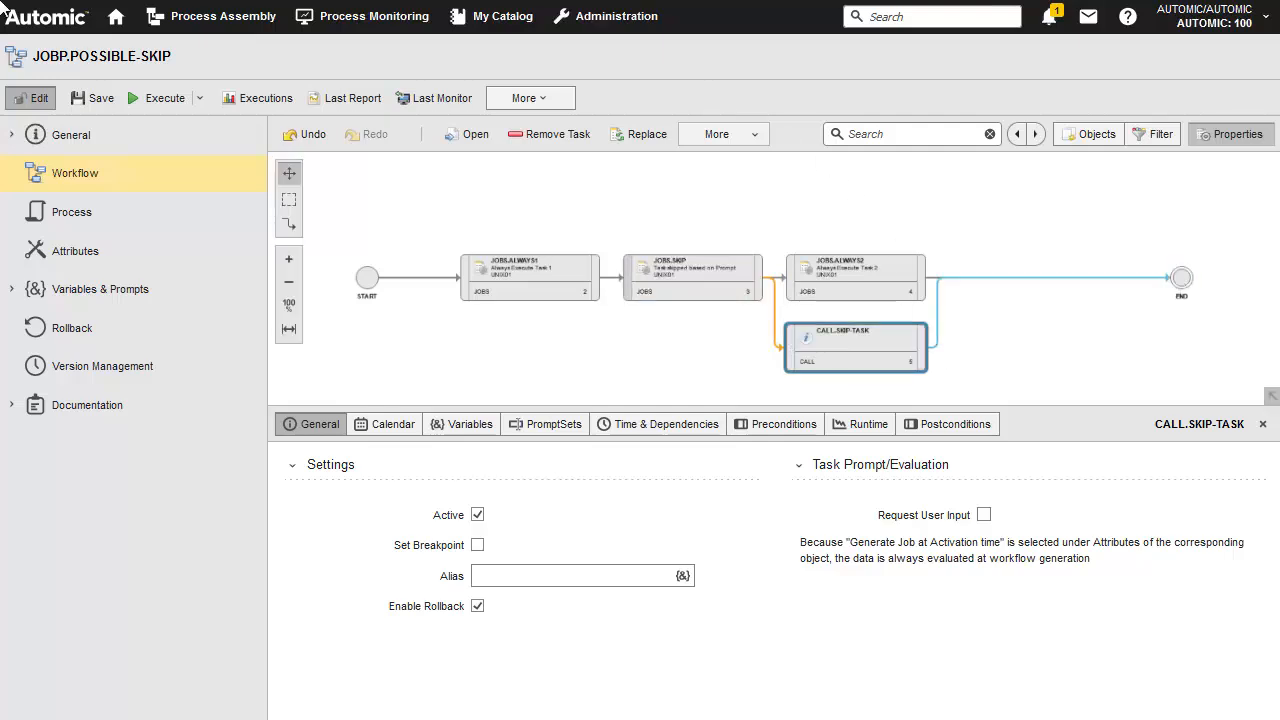
Make CALL.SKIP-TASK depend on JOBS.SKIP having status ANY_SKIPPED, with Skip task as the ELSE action, and save the workflow
click(688, 426)
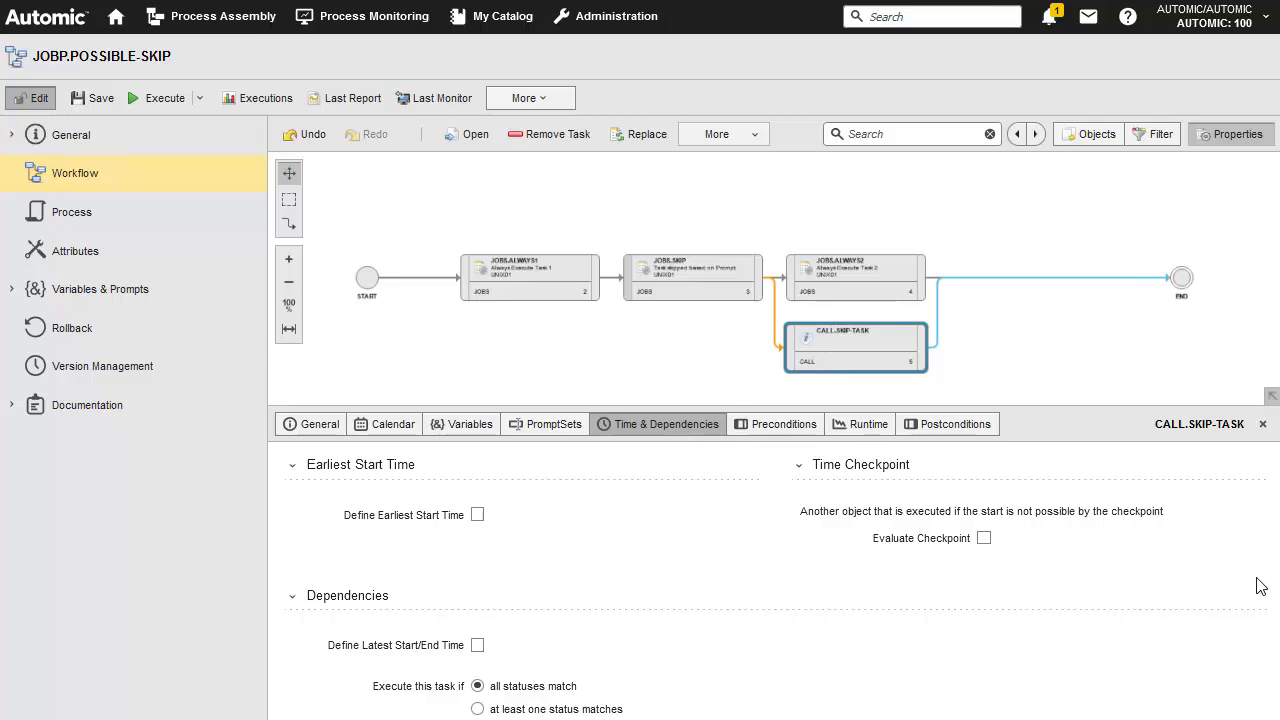
scroll(1258, 586, down, 3)
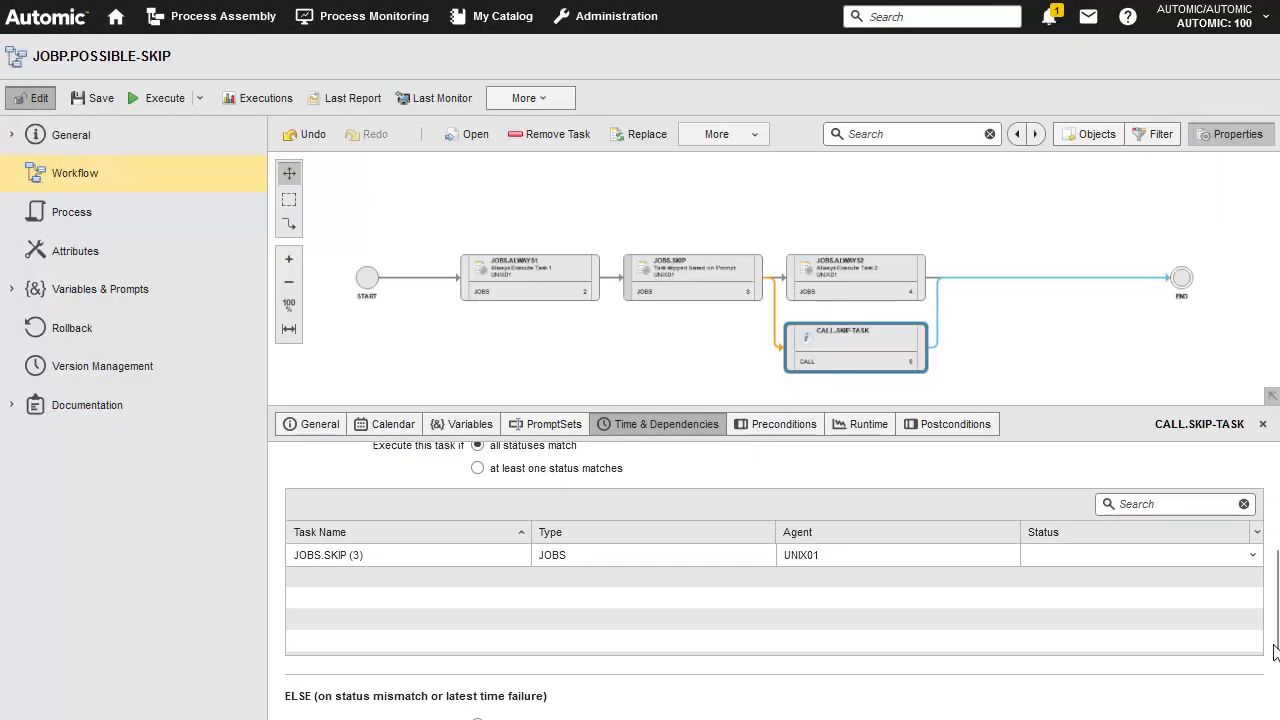
click(1253, 555)
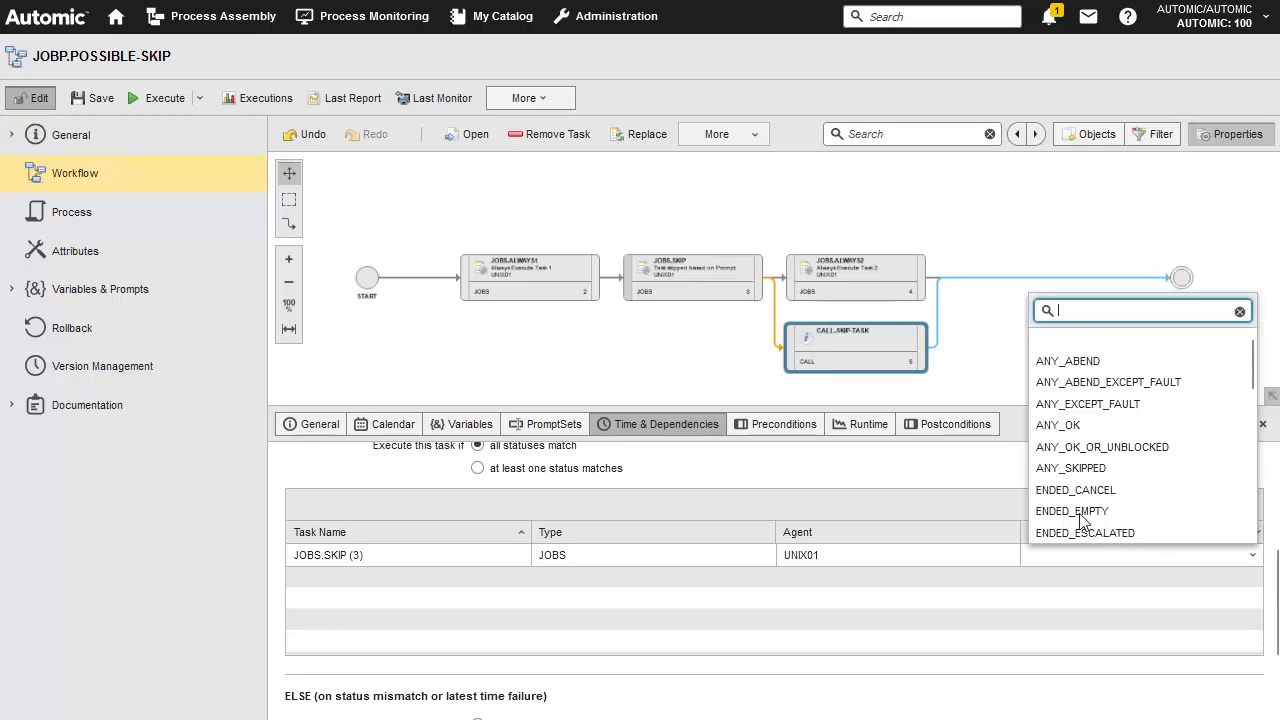
click(1062, 468)
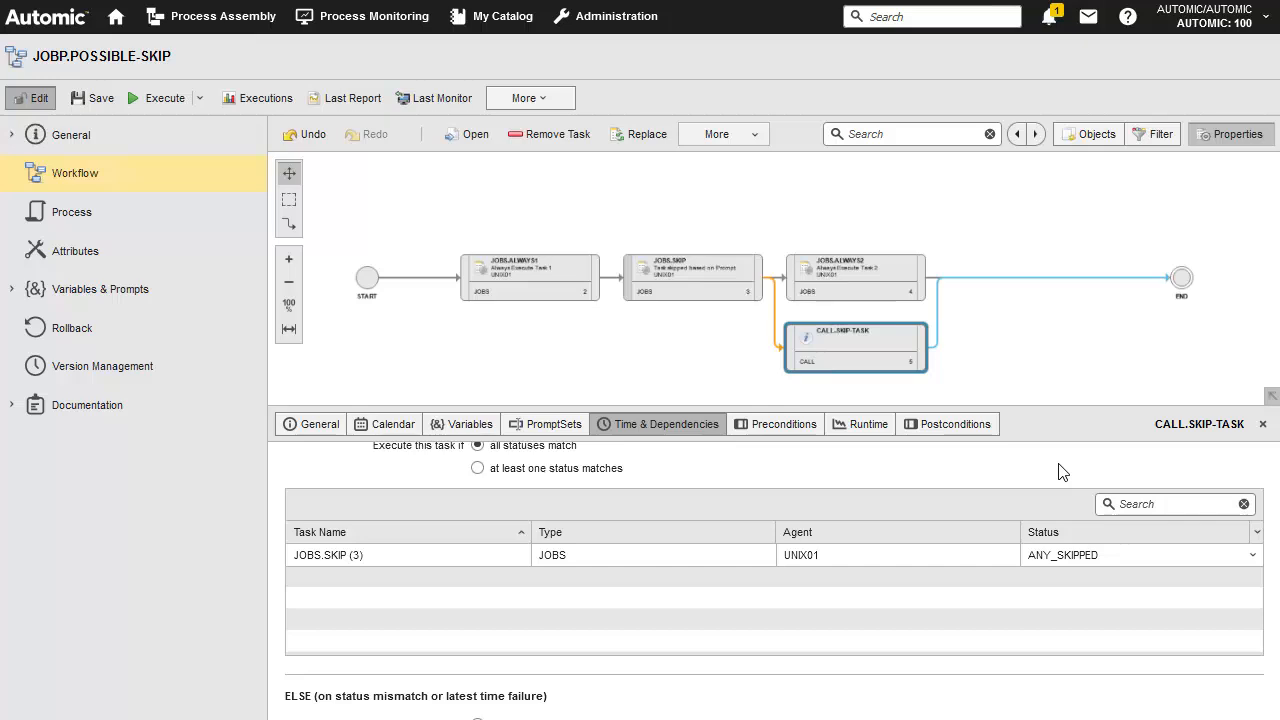
scroll(1276, 690, down, 3)
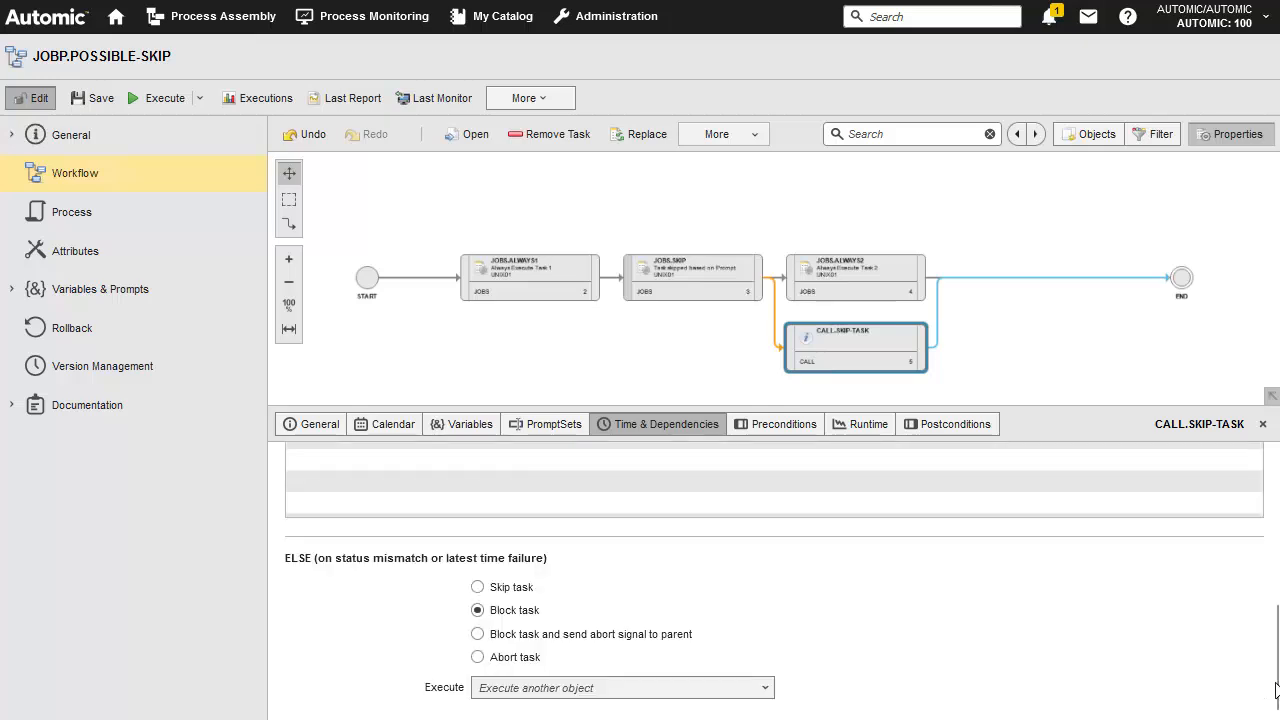
click(477, 588)
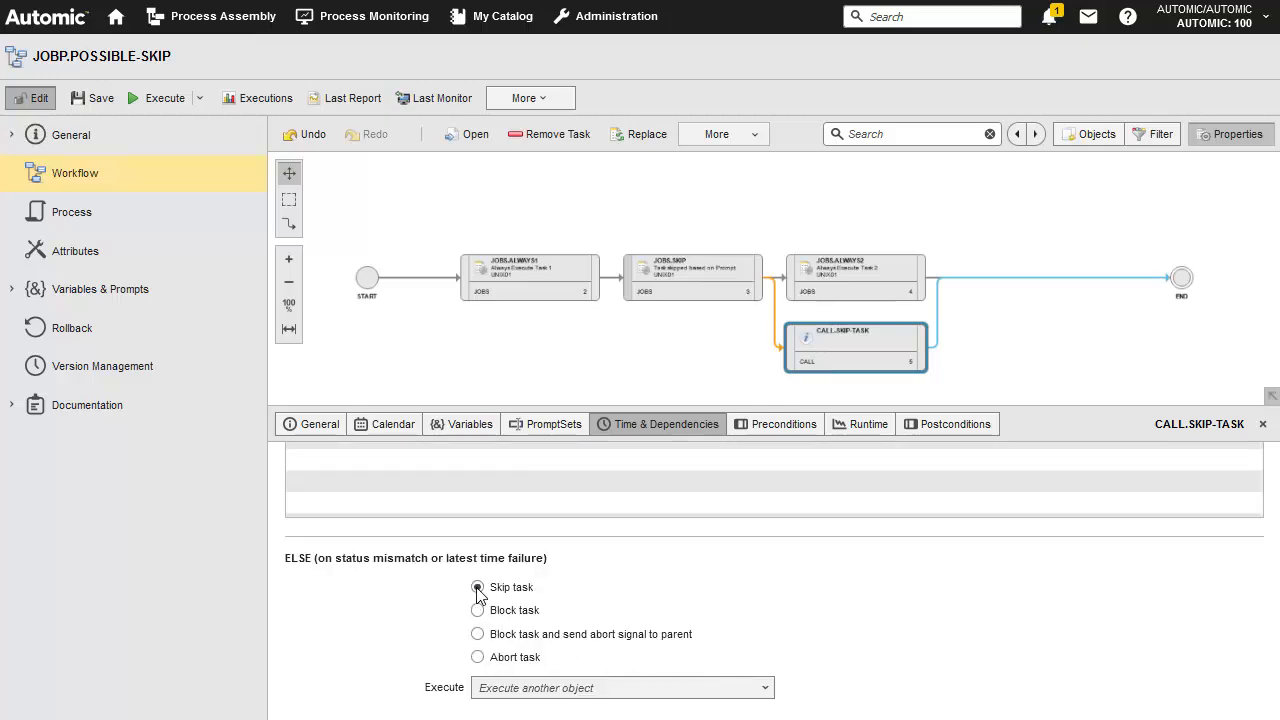
click(95, 98)
Set a breakpoint on the JOBS.ALWAYS2 task and save the workflow
click(859, 273)
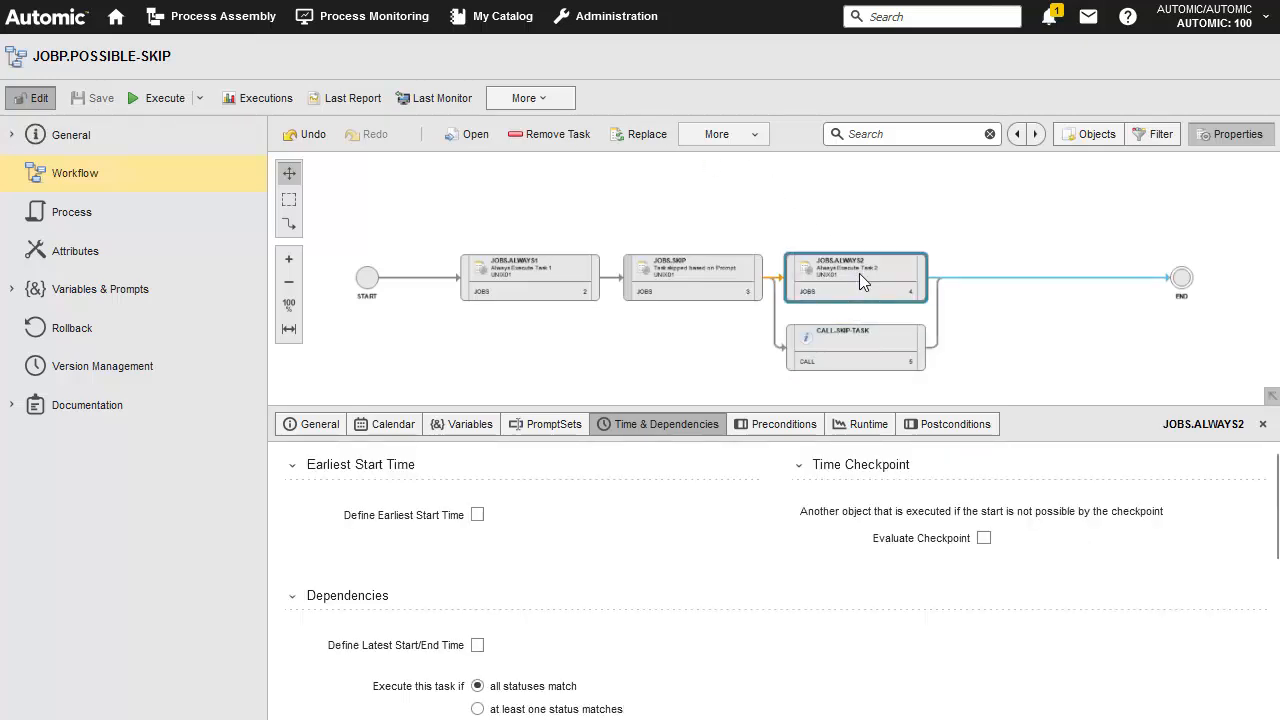
click(312, 424)
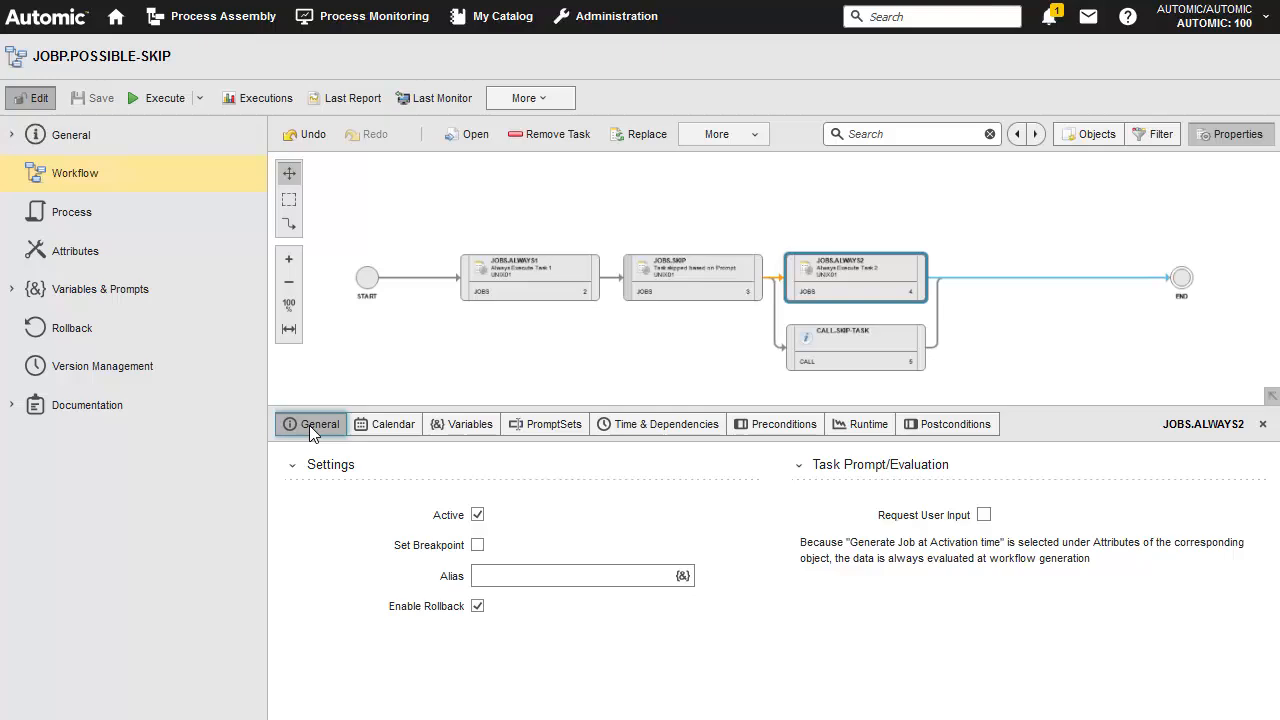
click(478, 545)
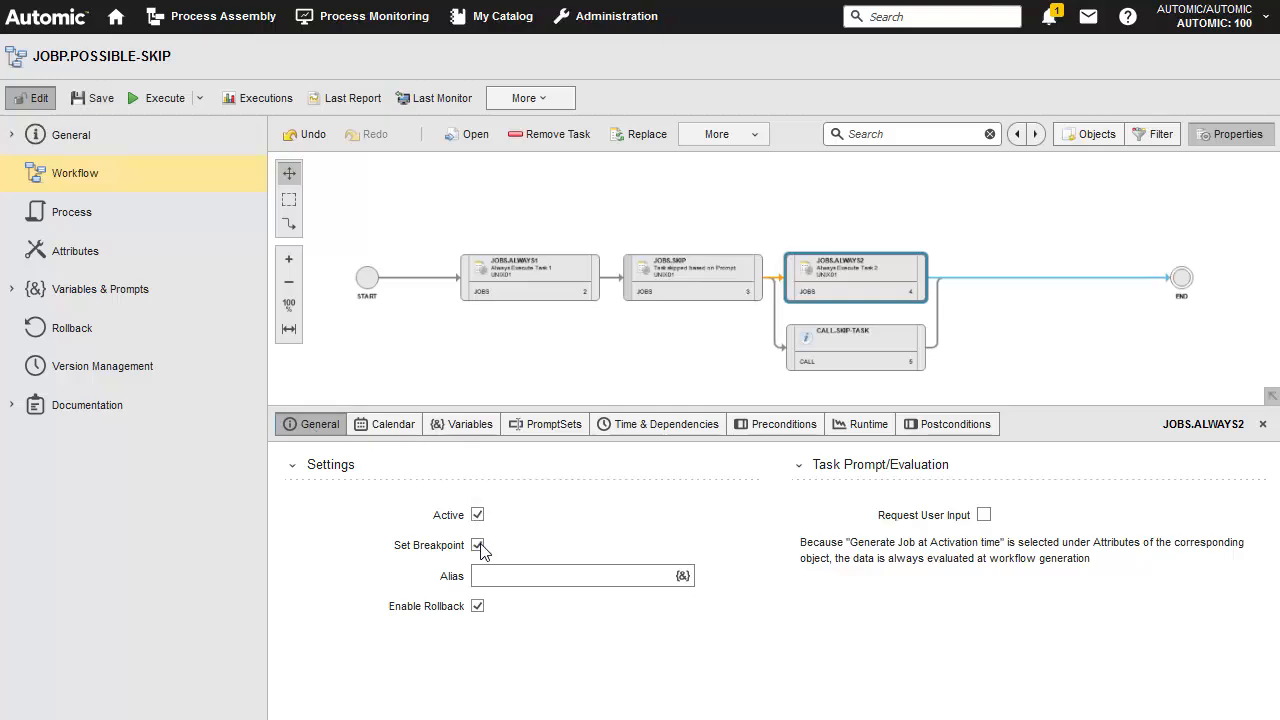
click(99, 98)
Execute the workflow and submit its input prompt with NO for skipping the middle task
click(168, 100)
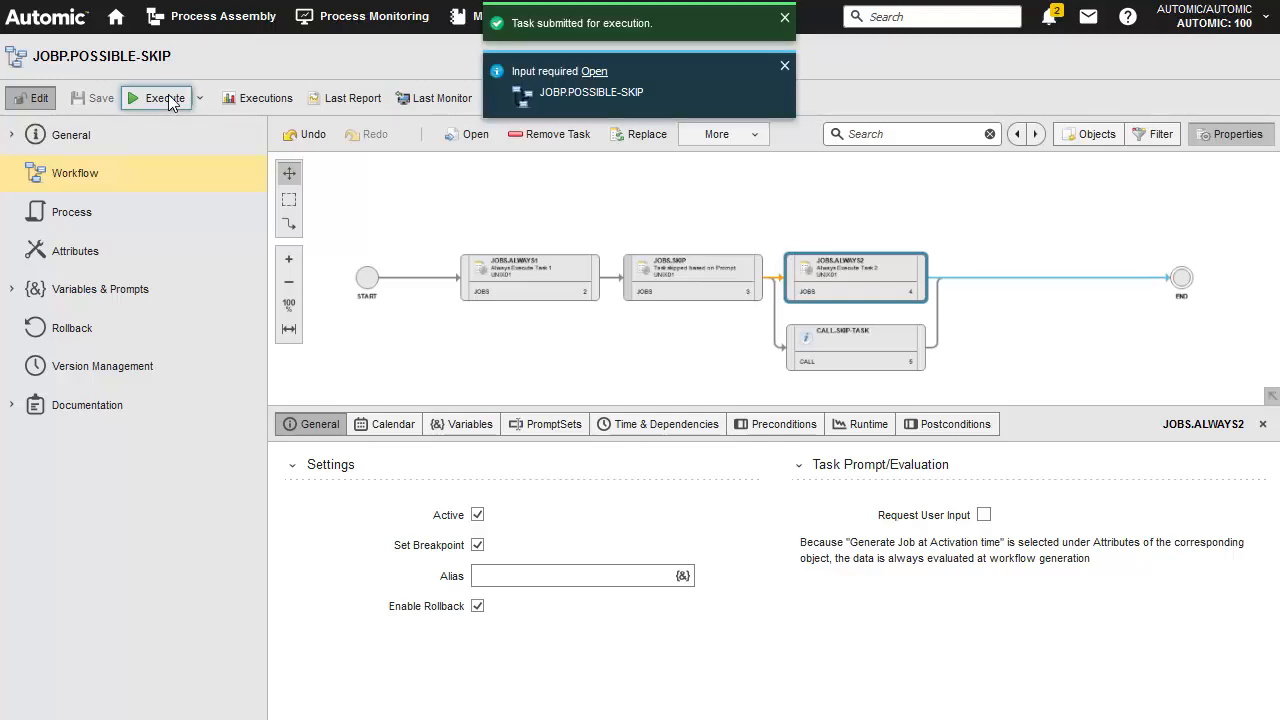
click(594, 72)
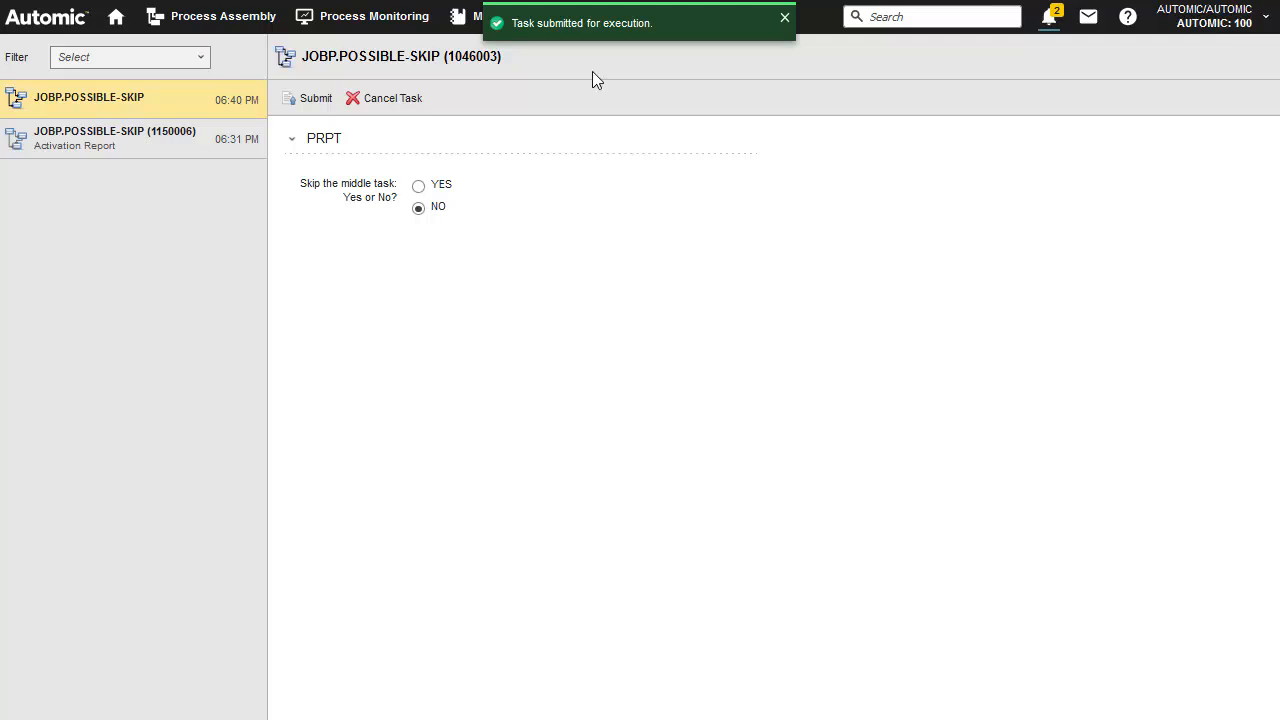
click(312, 100)
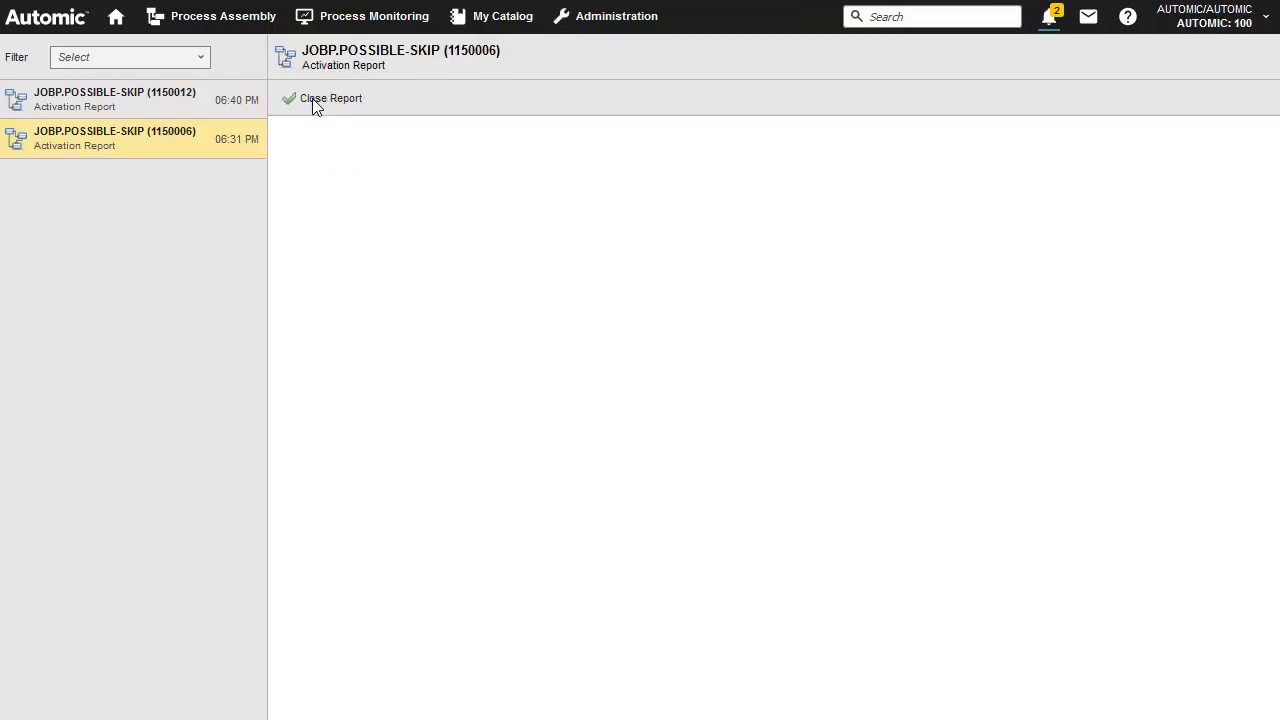
Open the last monitor of the JOBP.POSSIBLE-SKIP workflow from the TESTING folder
click(226, 20)
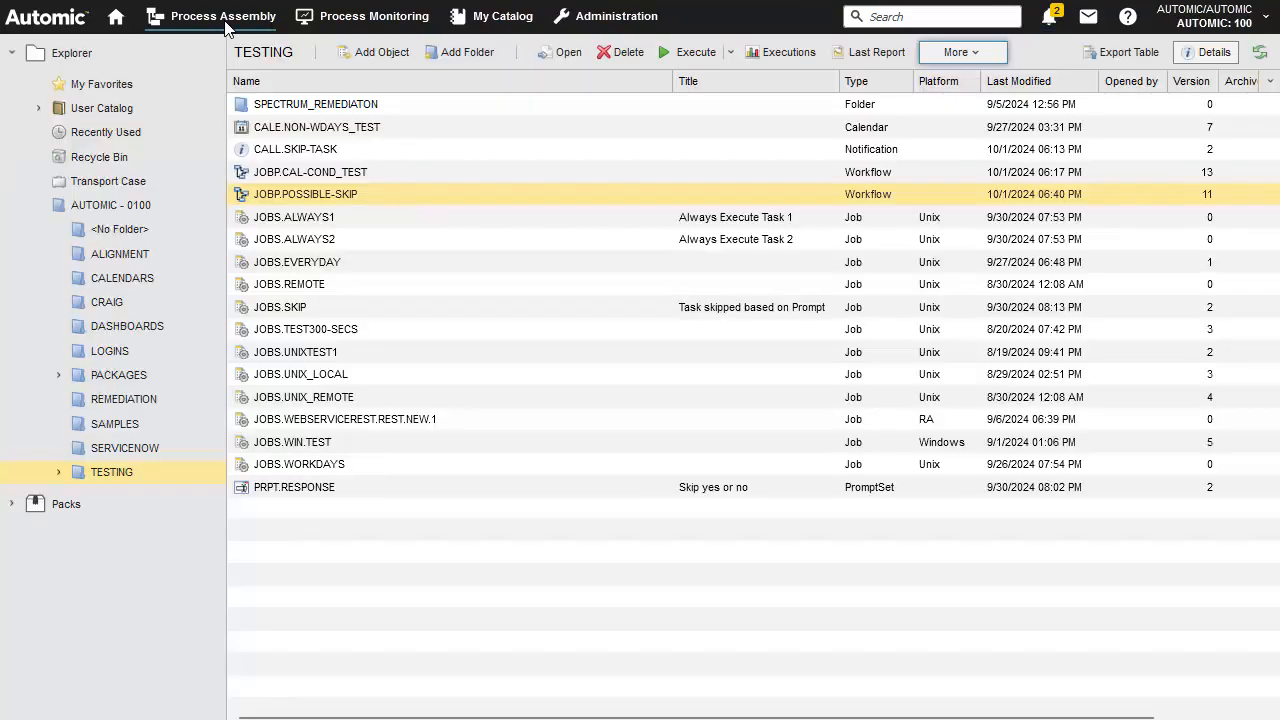
right_click(380, 199)
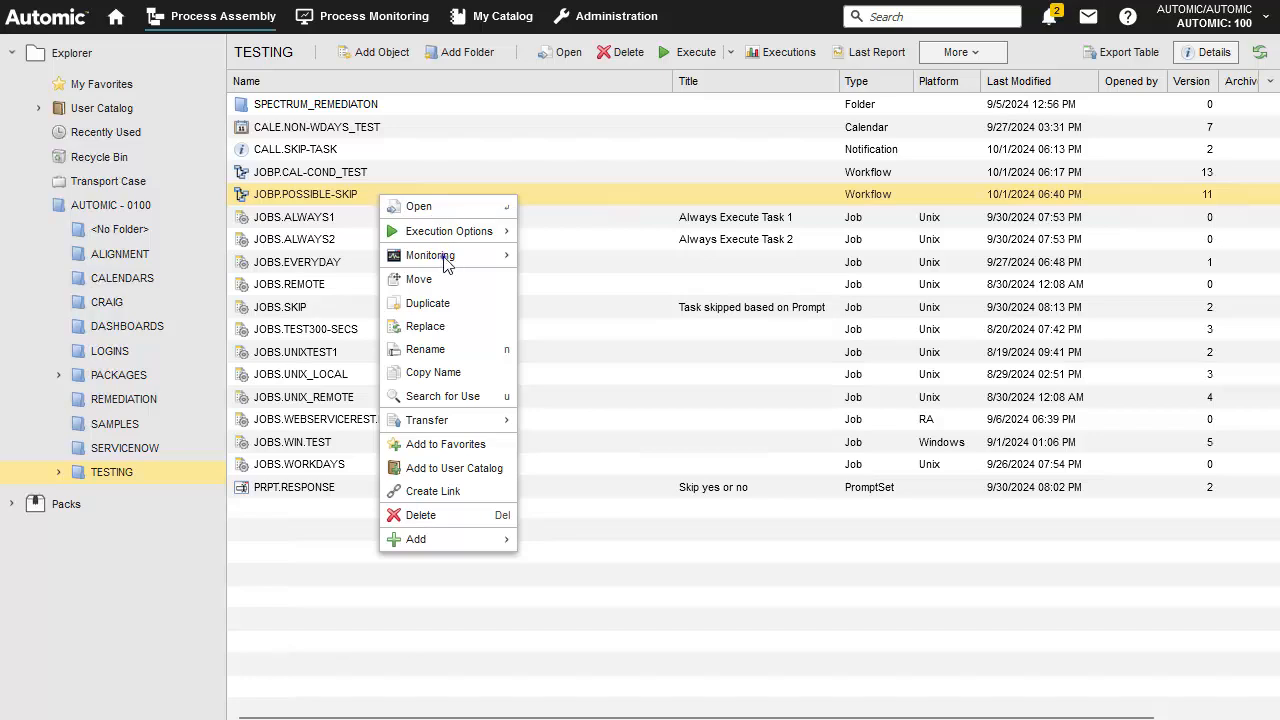
mouse_move(446, 262)
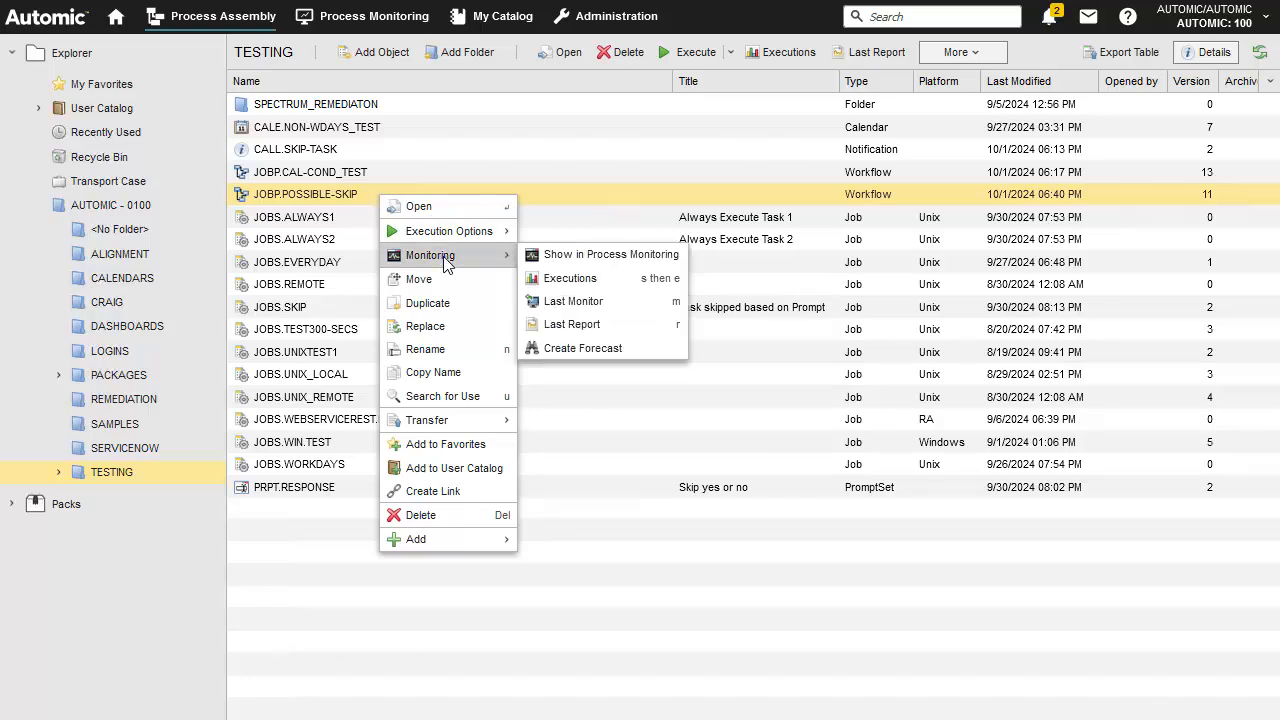
click(566, 302)
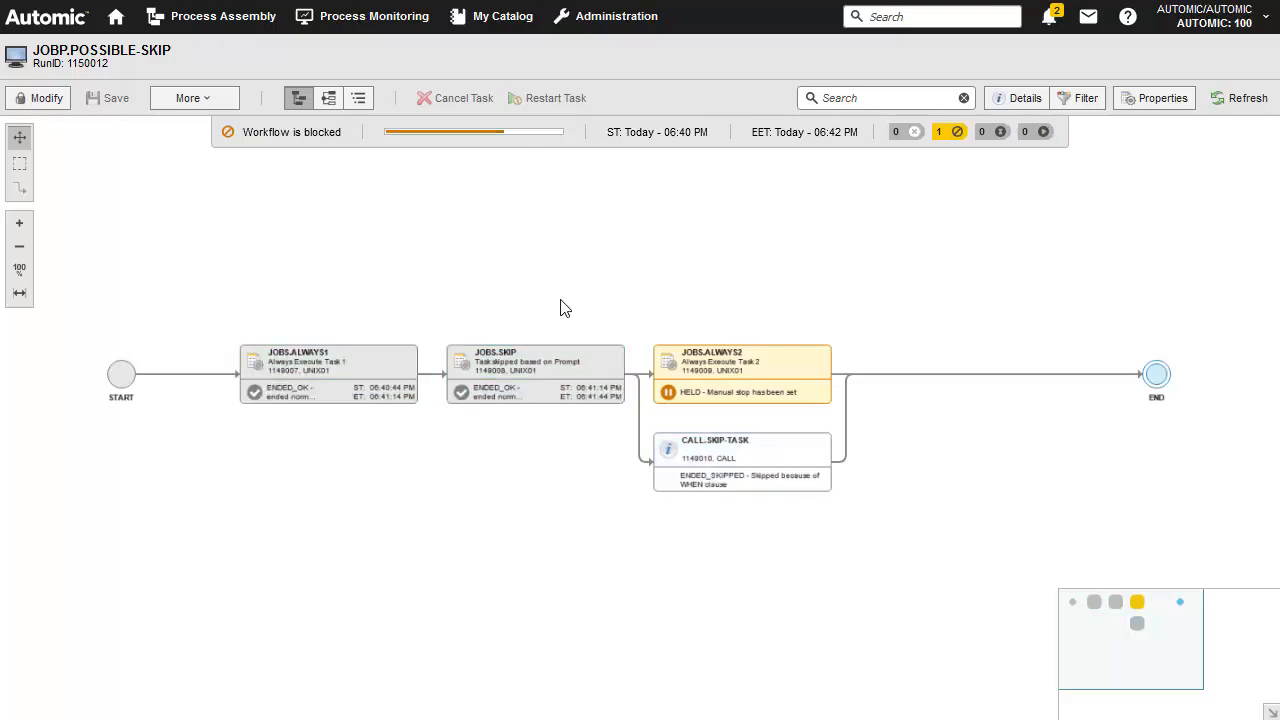
Delete the breakpoint on the held JOBS.ALWAYS2 task in the running workflow
right_click(745, 372)
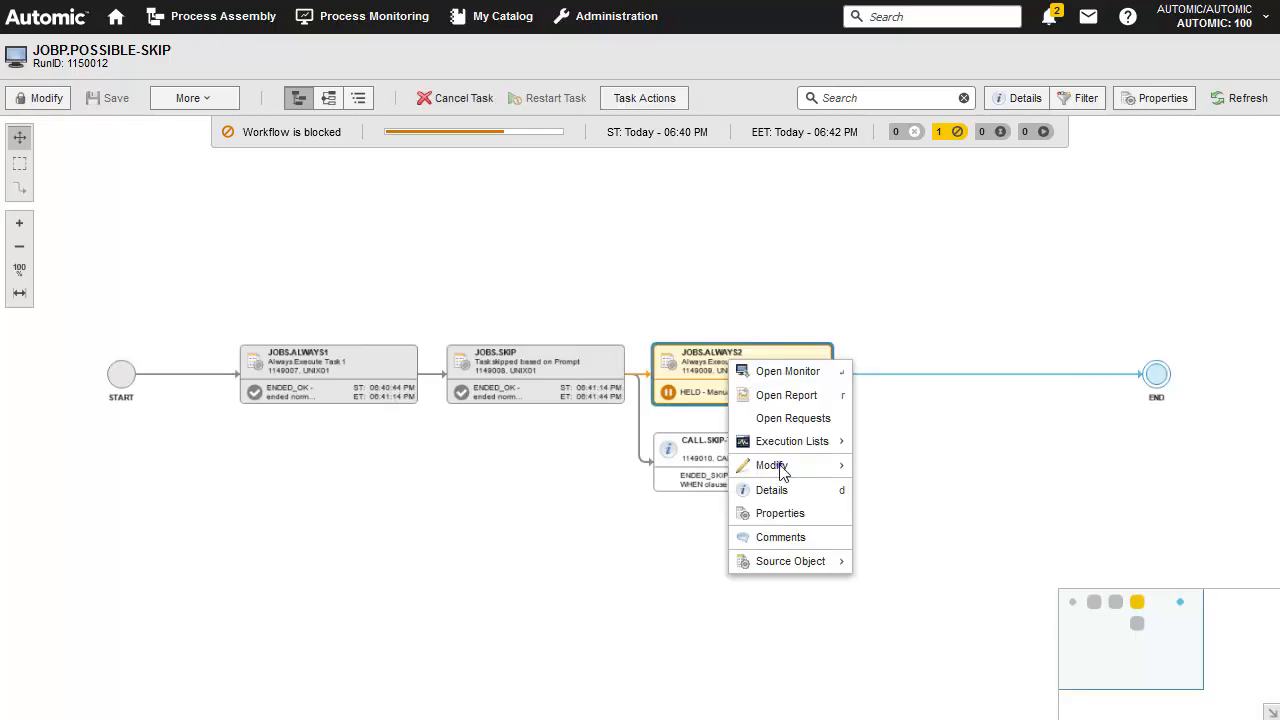
mouse_move(765, 466)
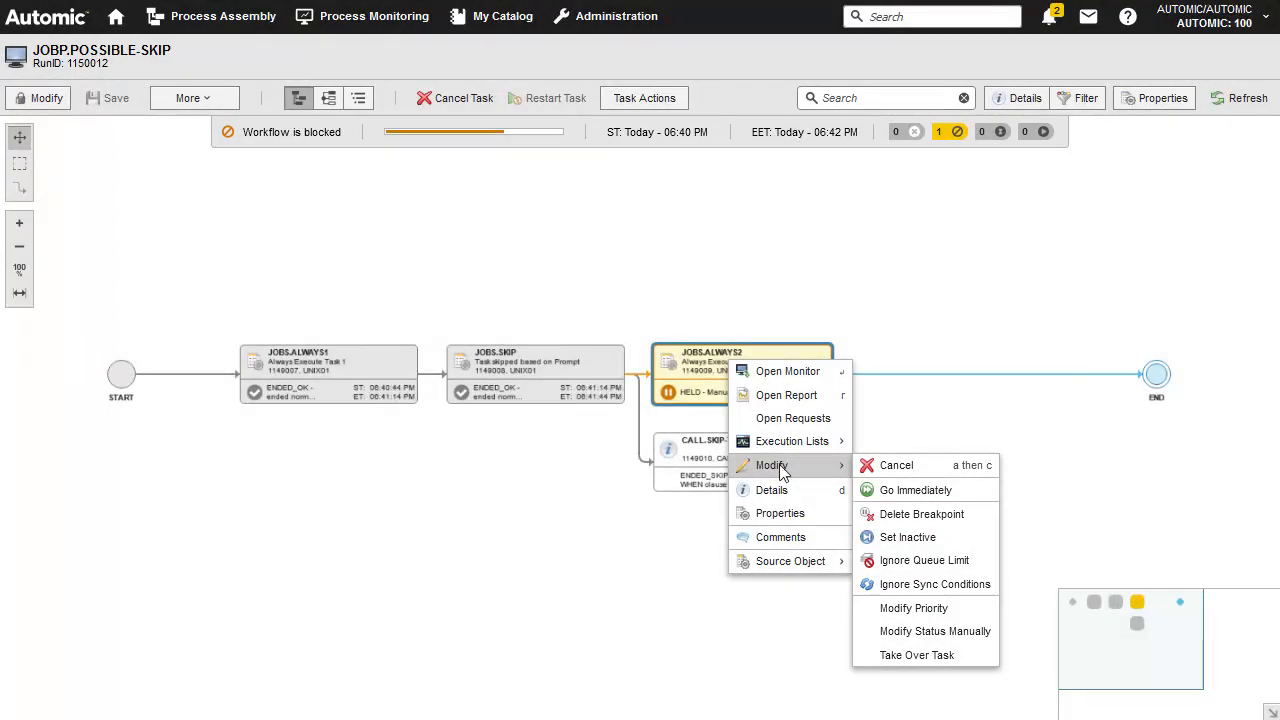
click(903, 514)
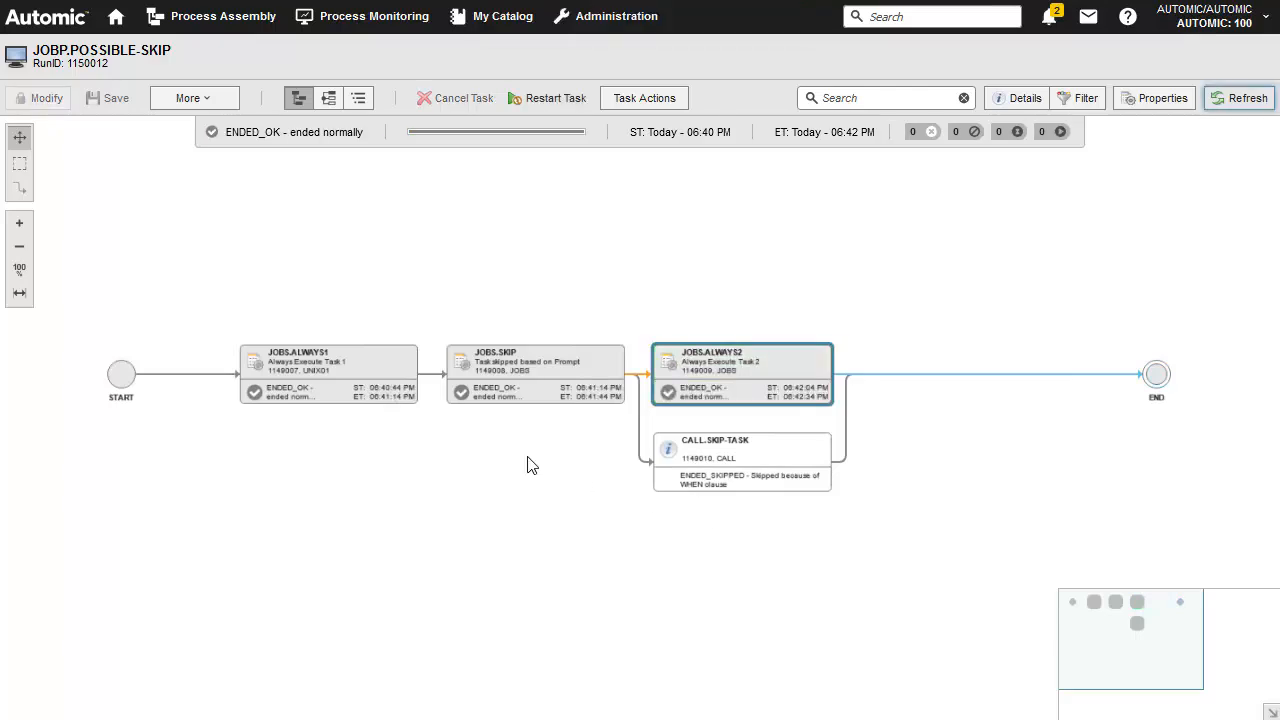
Execute the JOBP.POSSIBLE-SKIP workflow again and submit its input prompt with YES for skipping the middle task
click(226, 19)
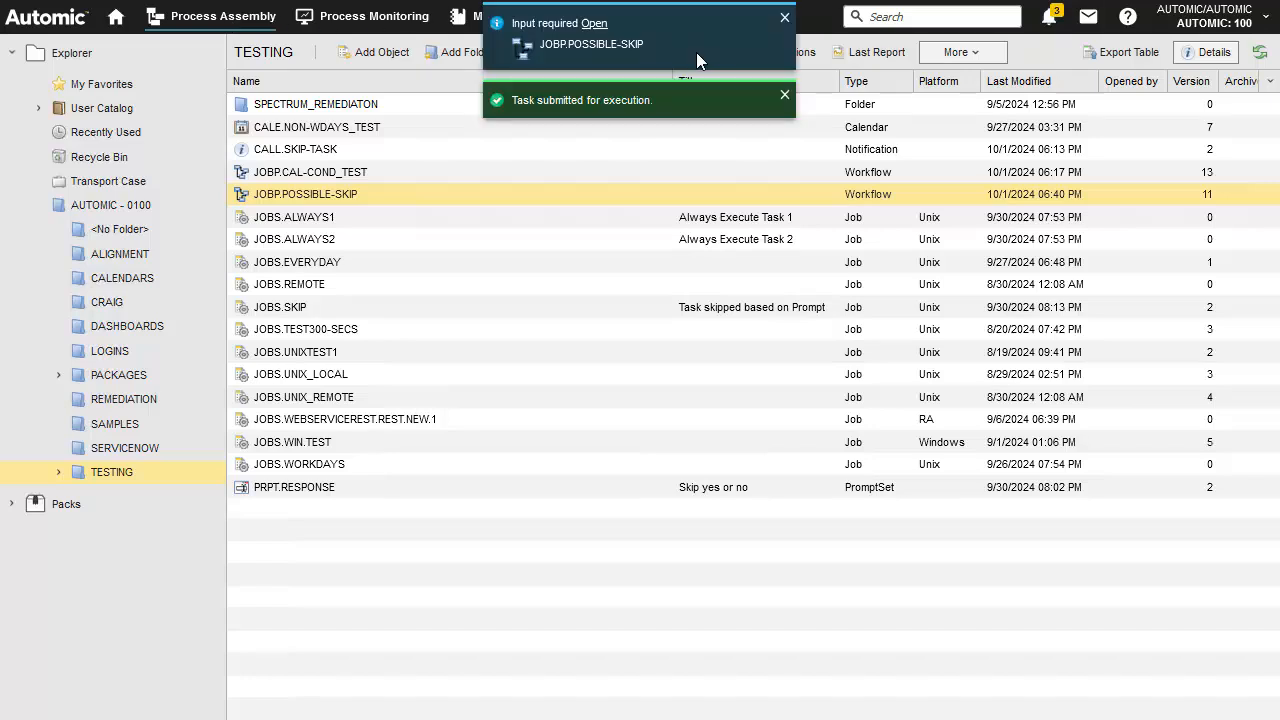
click(594, 23)
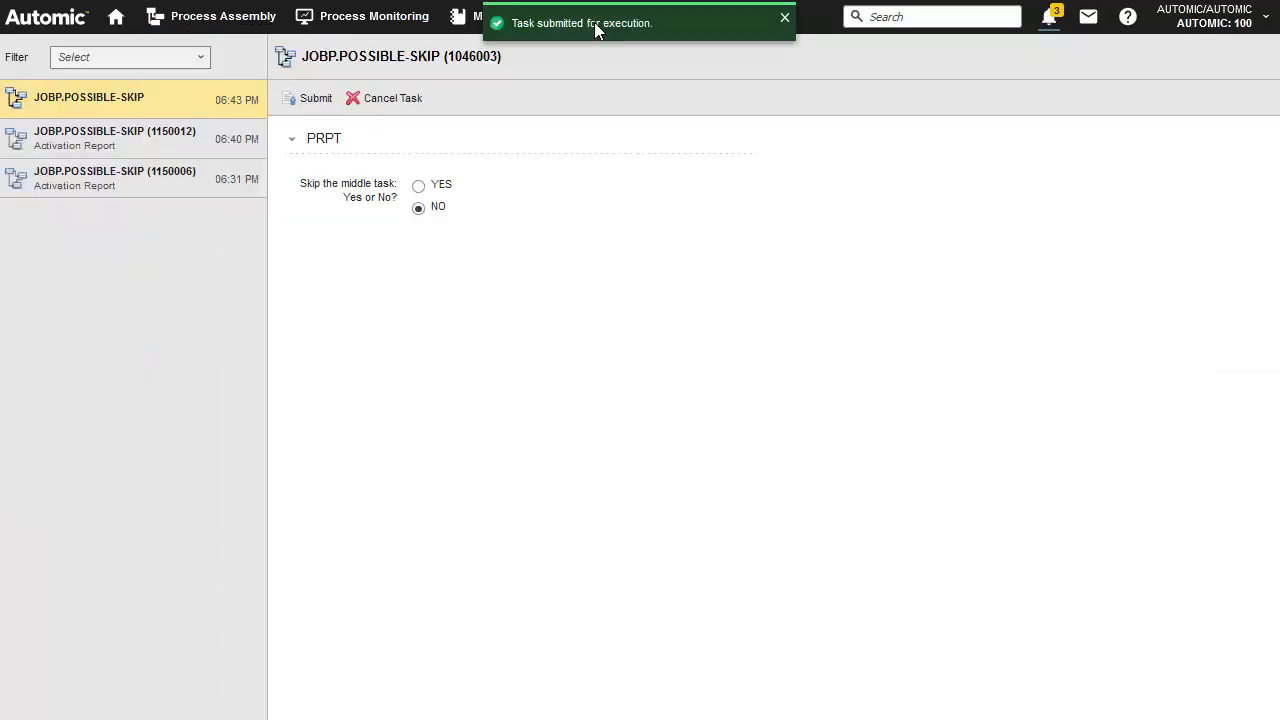
click(419, 186)
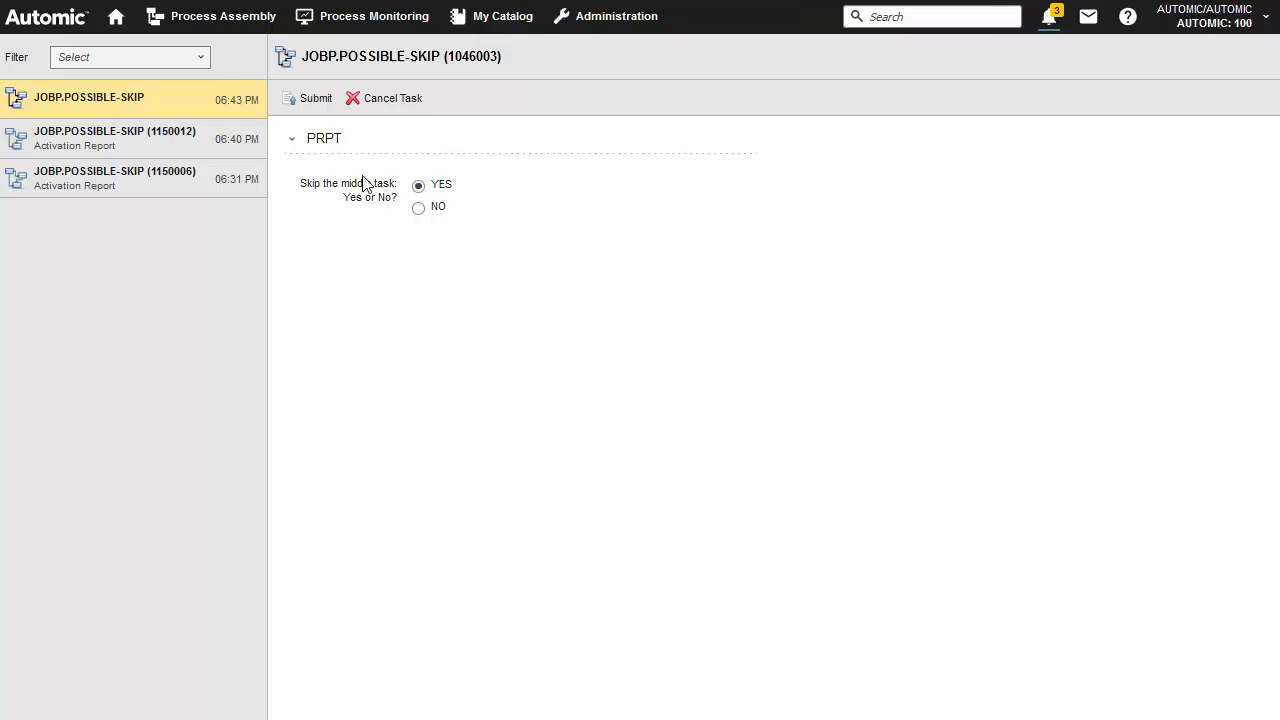
click(316, 100)
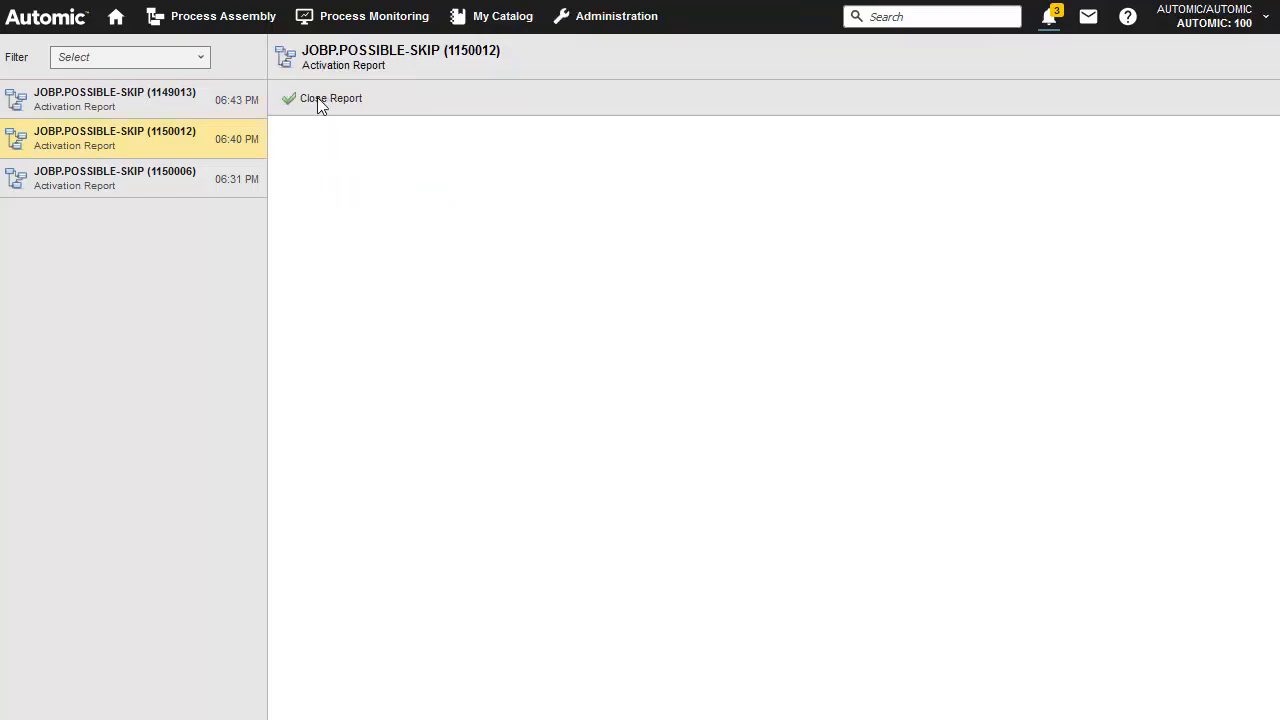
Open the last monitor of the newly started JOBP.POSSIBLE-SKIP run from the TESTING folder
click(226, 20)
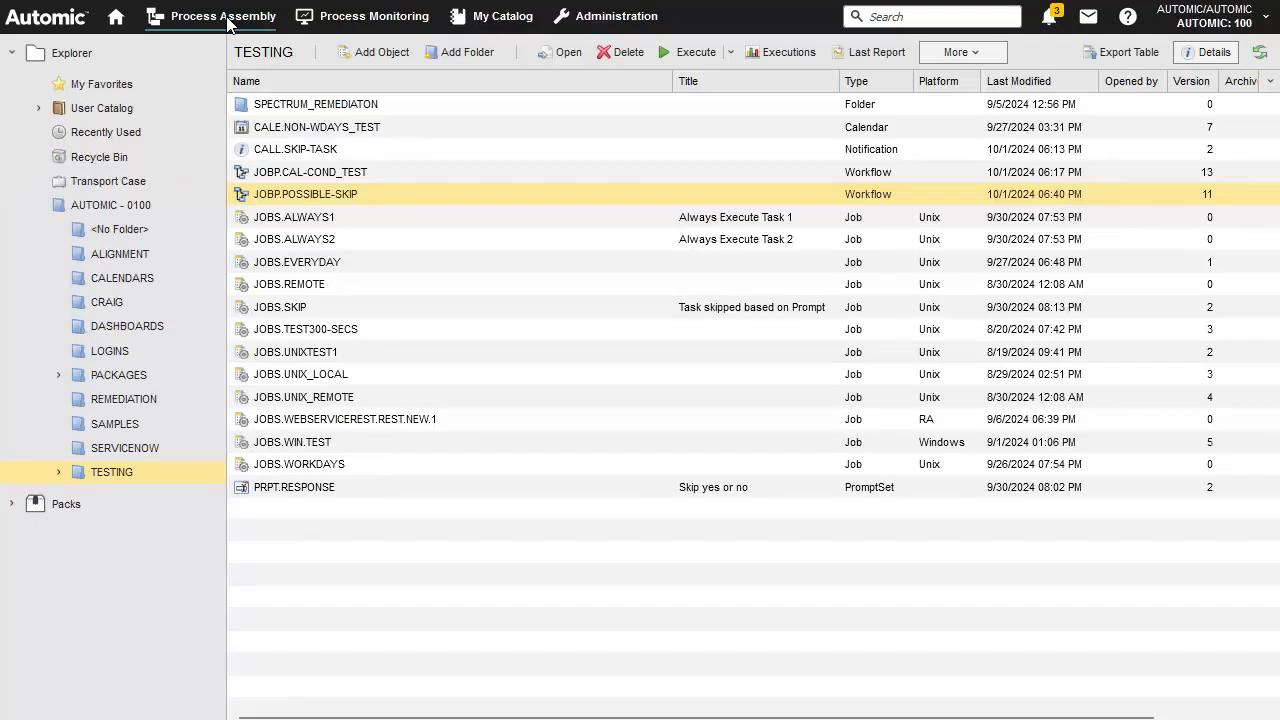
right_click(366, 196)
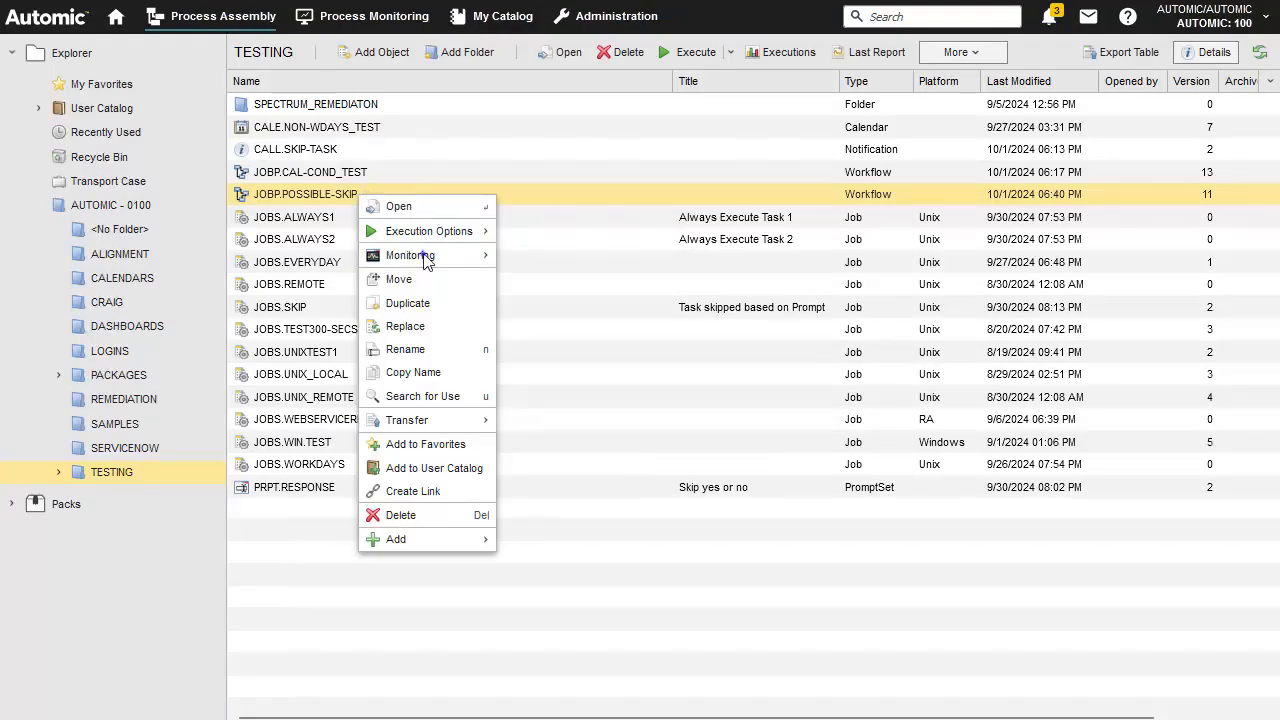
mouse_move(424, 254)
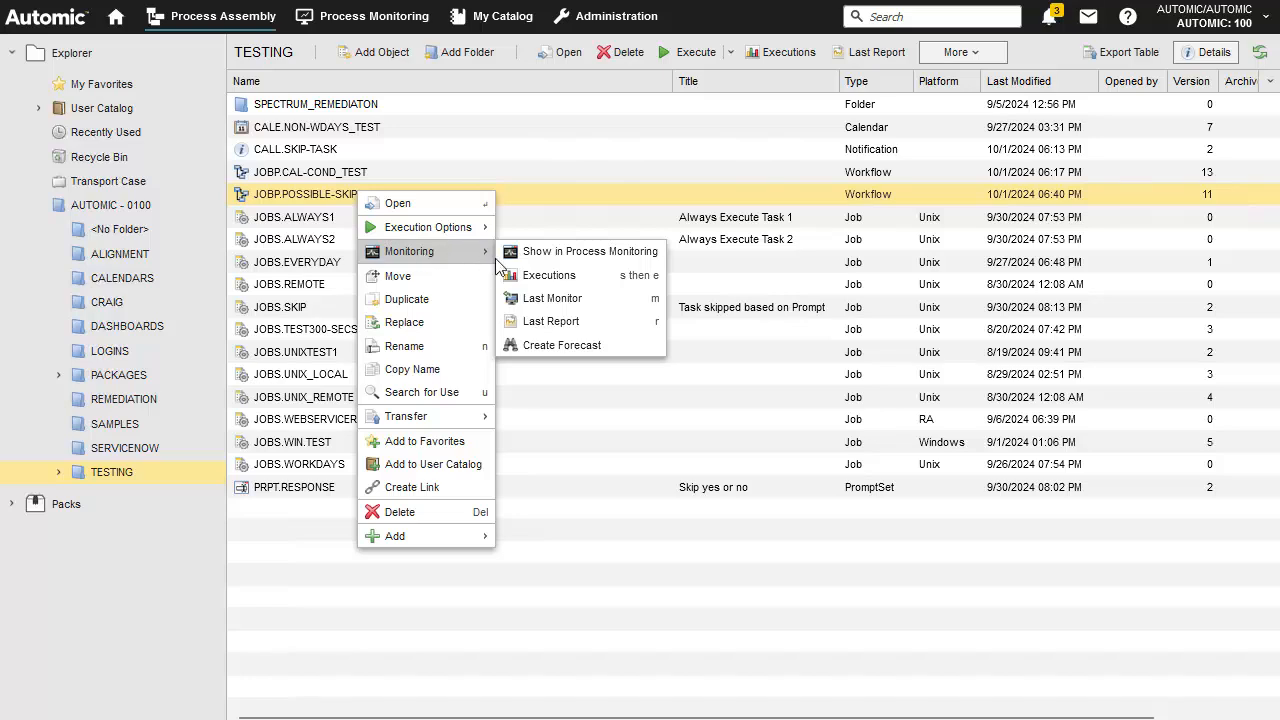
click(550, 298)
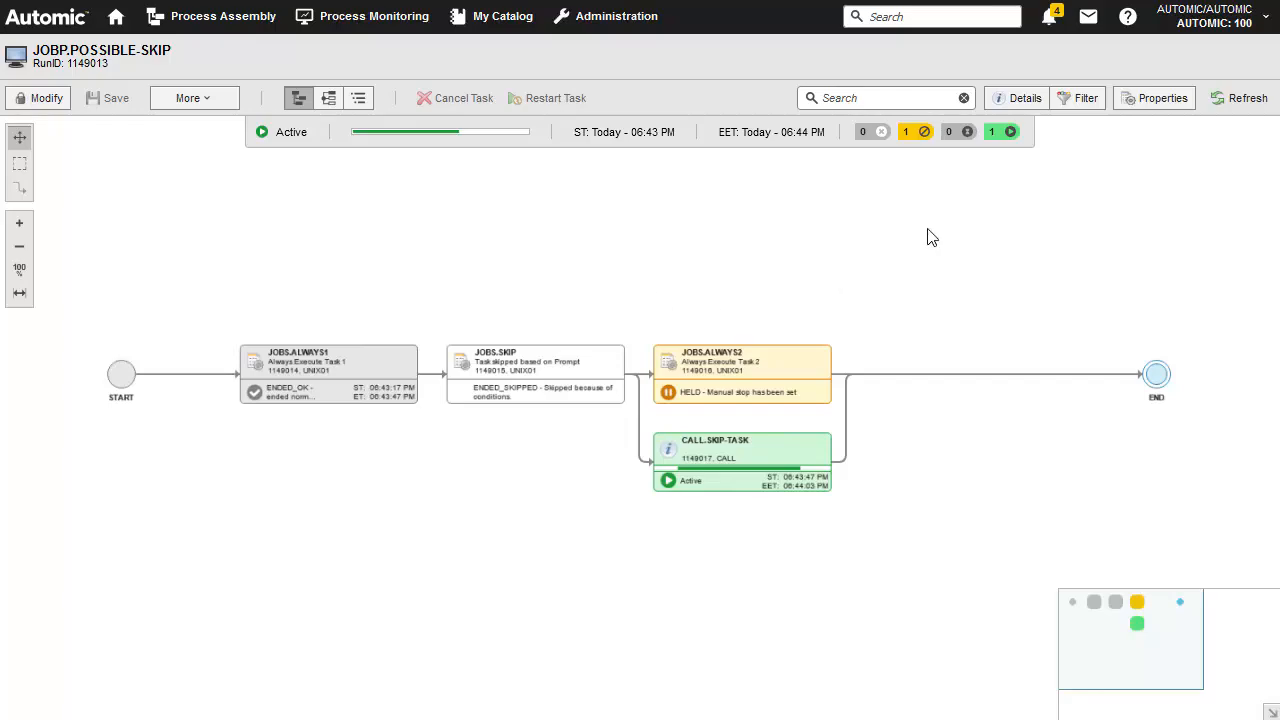
Open the CALL.SKIP-TASK notification request and add the comment "I can confirm" to it
click(1049, 17)
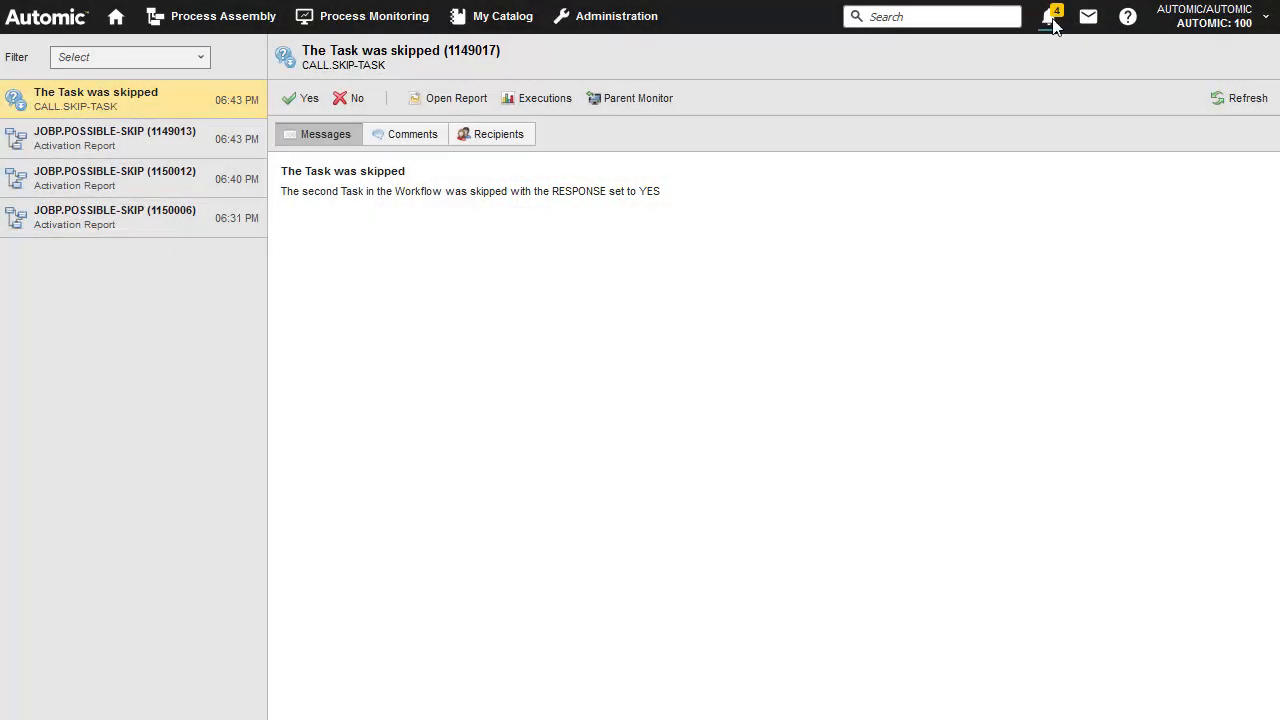
click(409, 137)
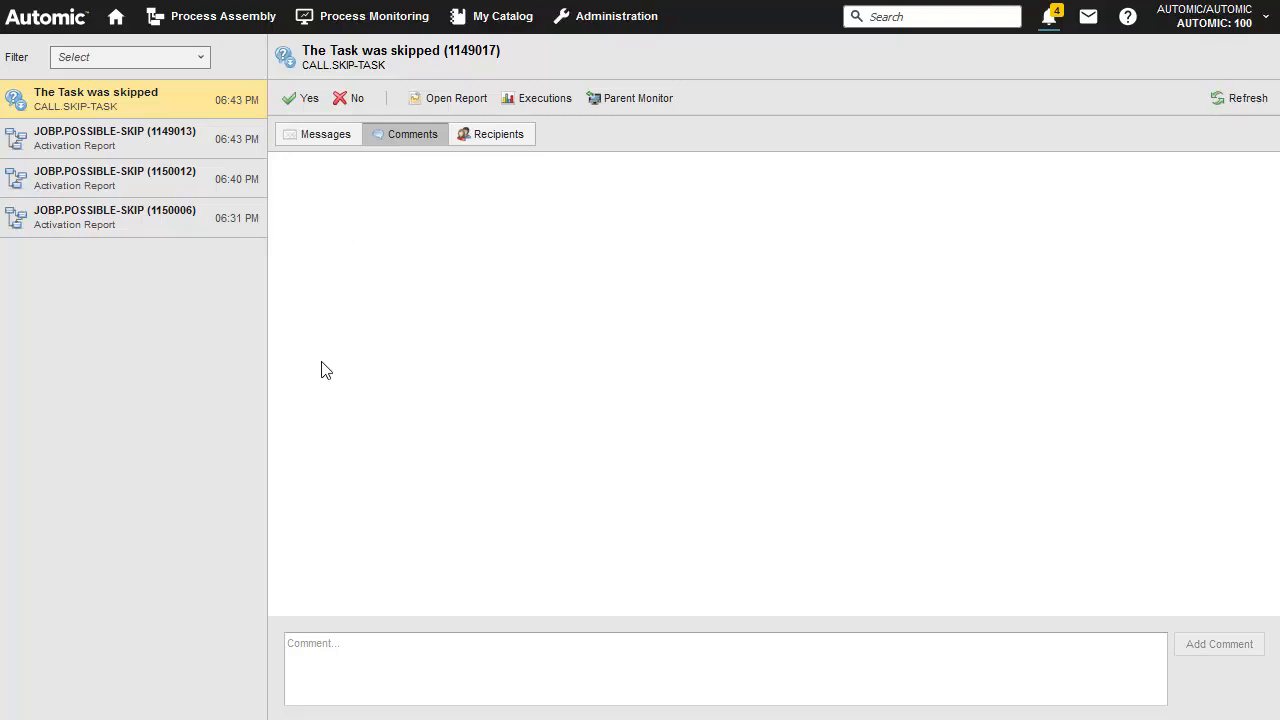
click(311, 654)
text(I can confirm)
click(1222, 648)
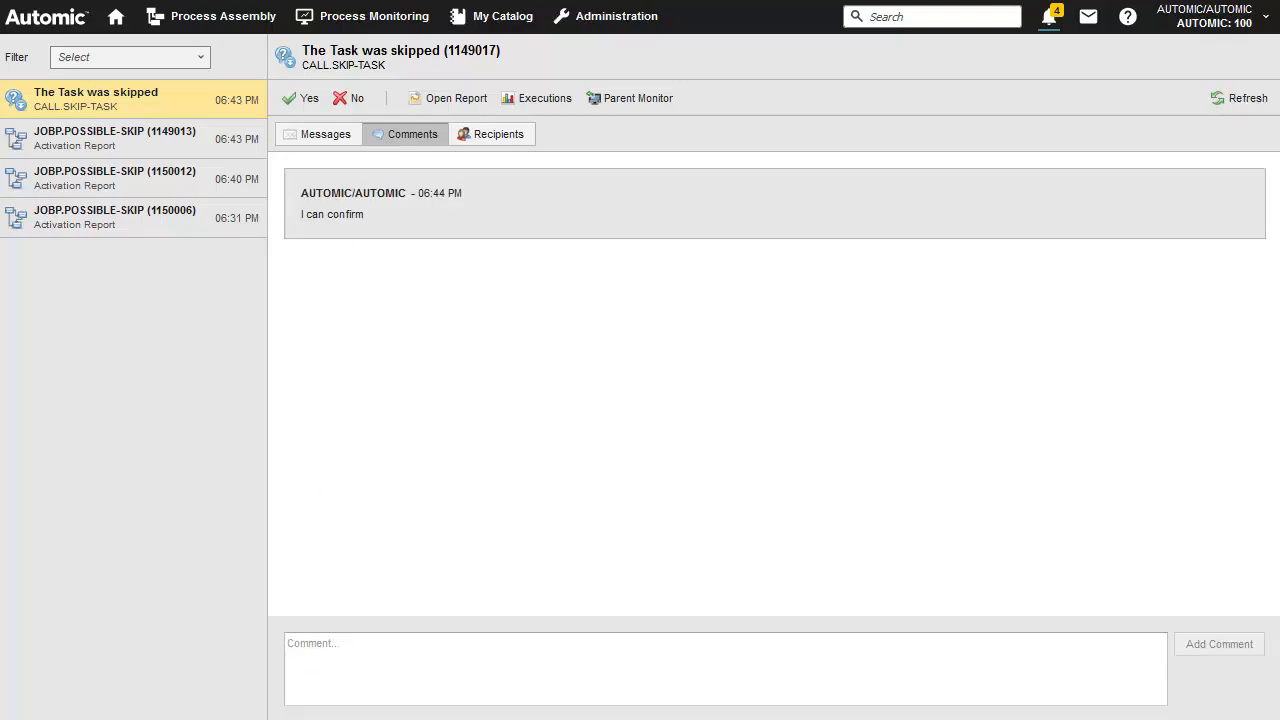